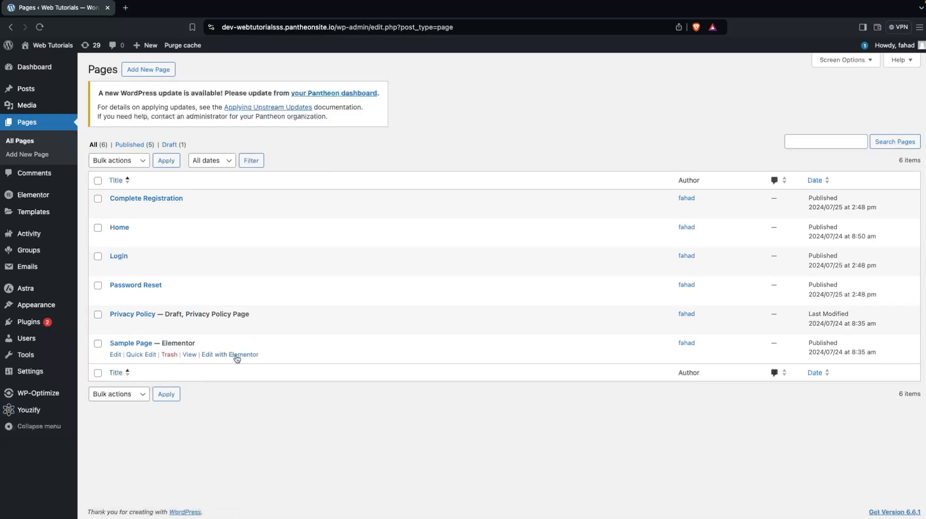
- Open the Sample Page for editing with Elementor and add a Heading widget below the existing text
left_click(234, 355)
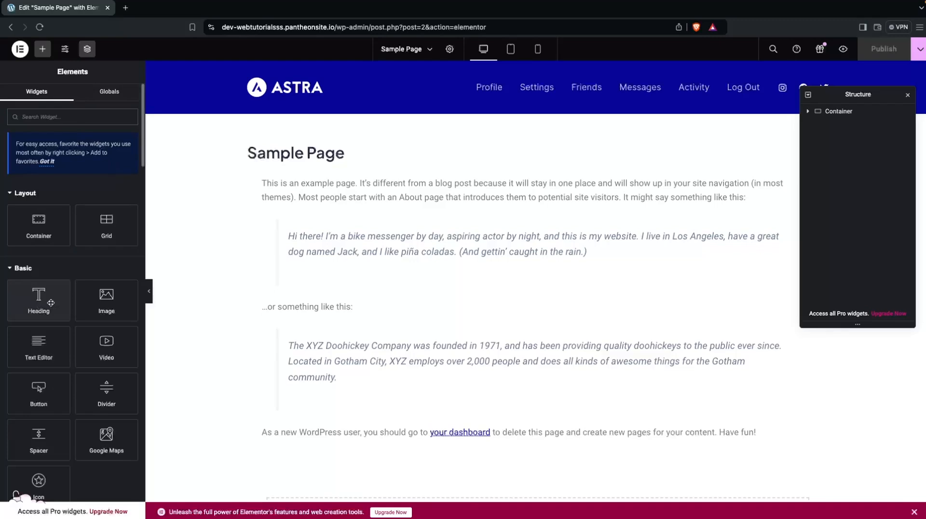
scroll(163, 295, "down", 4)
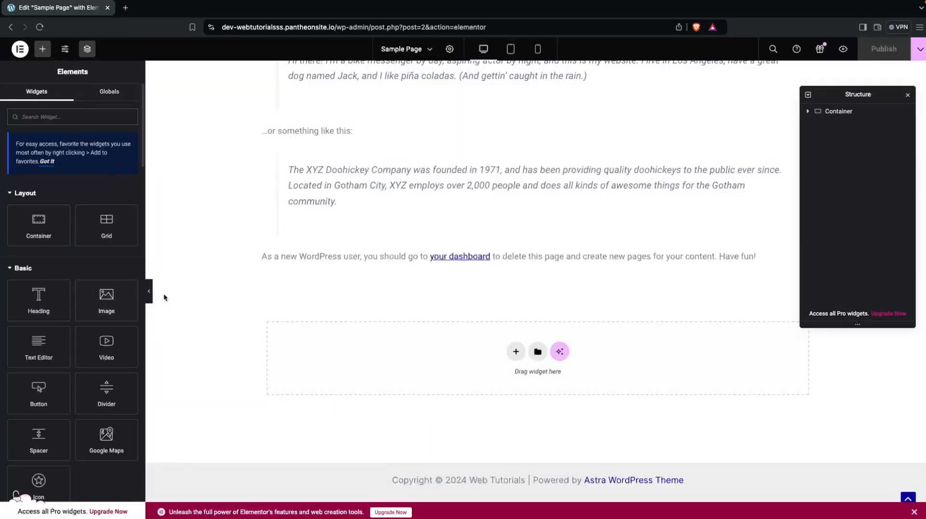
left_click(35, 298)
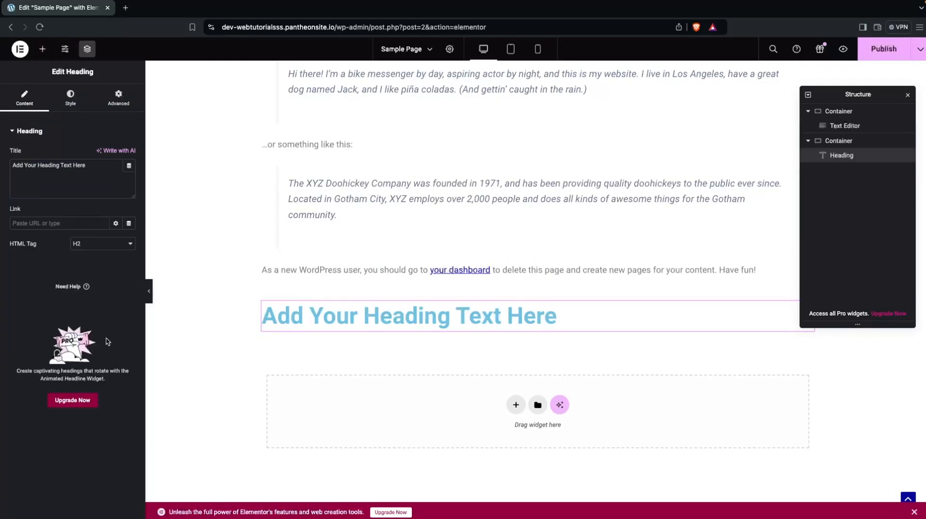
left_click(42, 53)
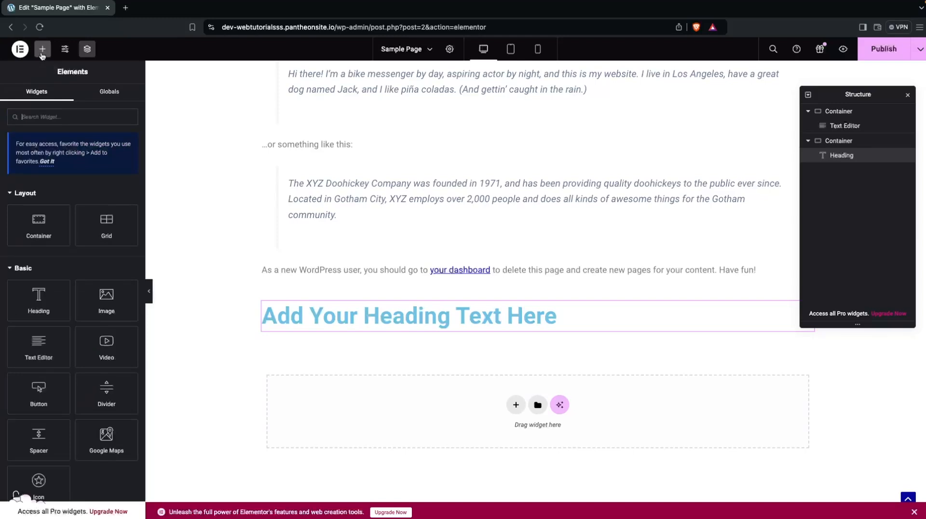
left_click_drag(16, 301, 375, 366)
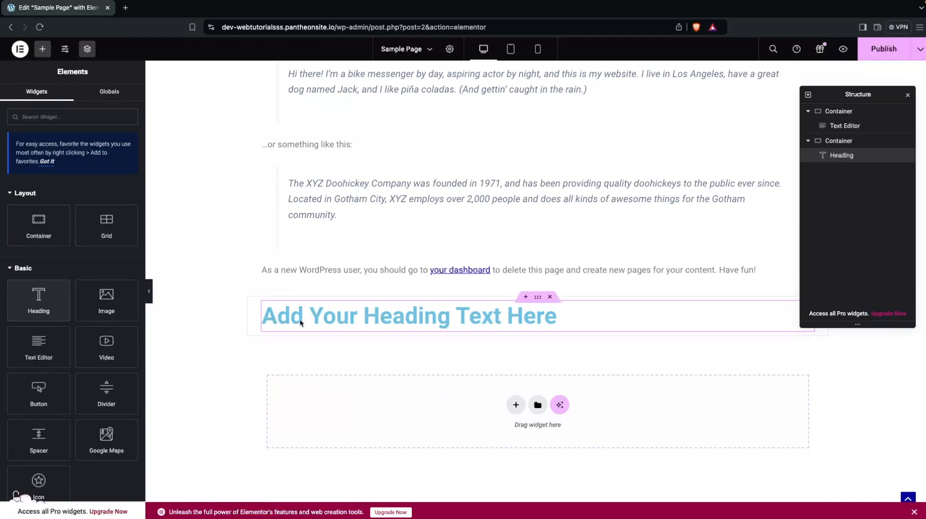
left_click(317, 314)
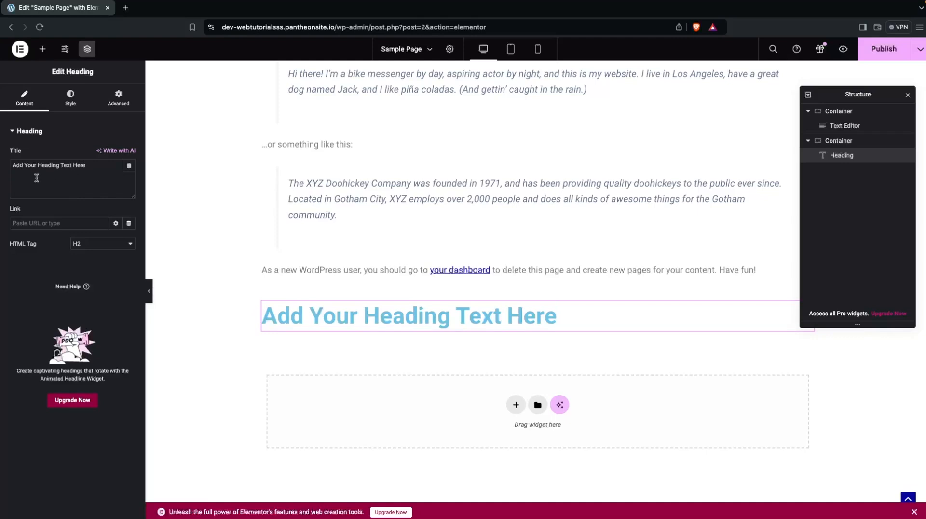
- Examine the heading's link field and the available HTML tag options
left_click(62, 219)
left_click(97, 246)
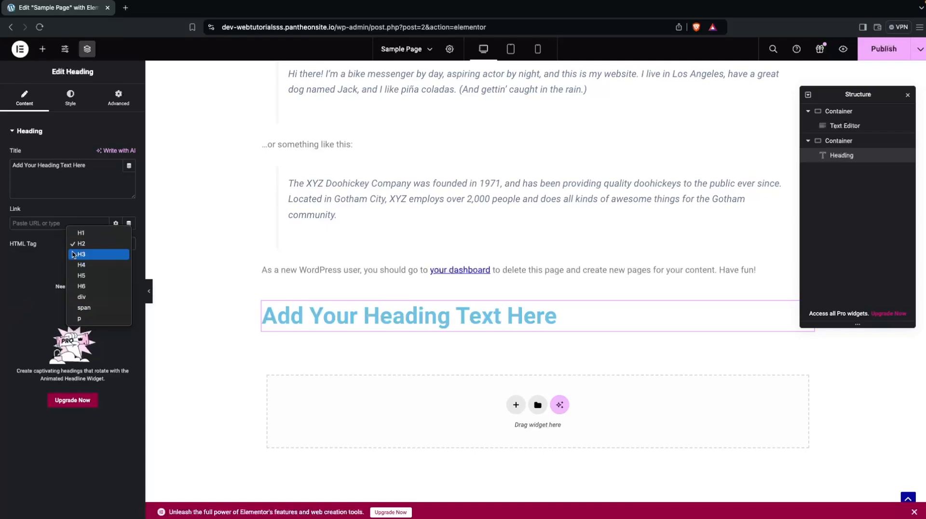
left_click(21, 311)
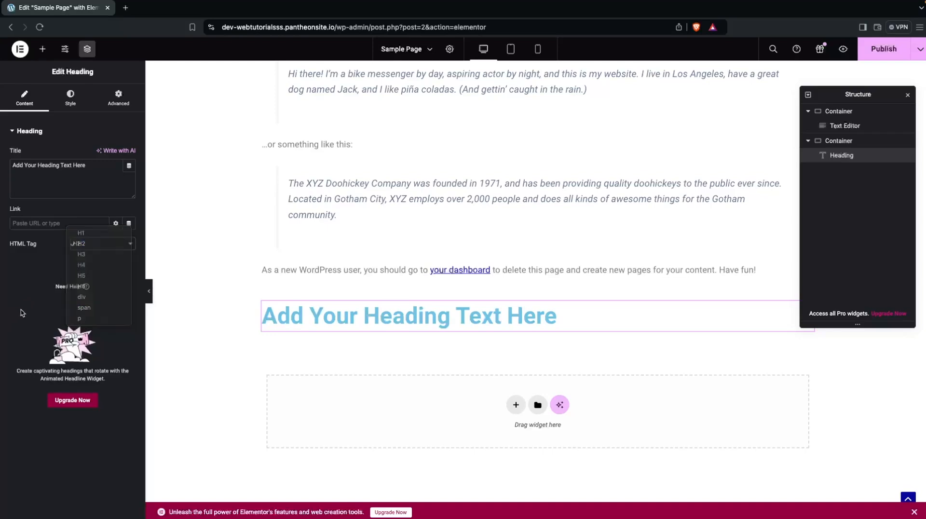
- Center-align the heading and set its text color to black (#000000)
left_click(70, 96)
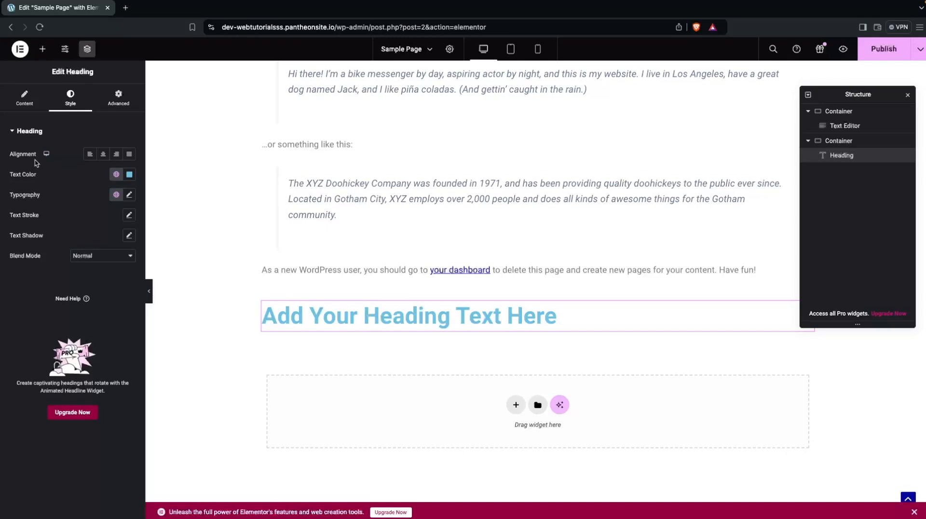
left_click(103, 155)
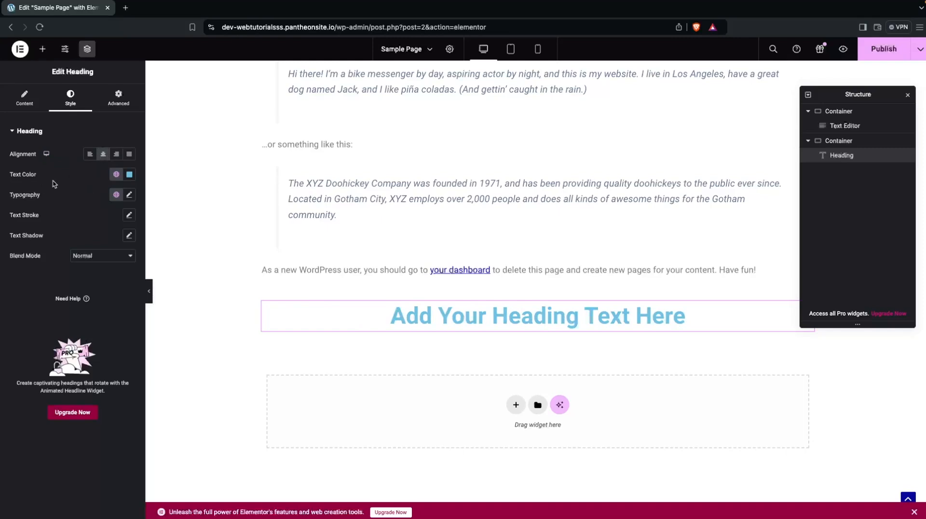
left_click(129, 174)
left_click_drag(107, 257, 70, 294)
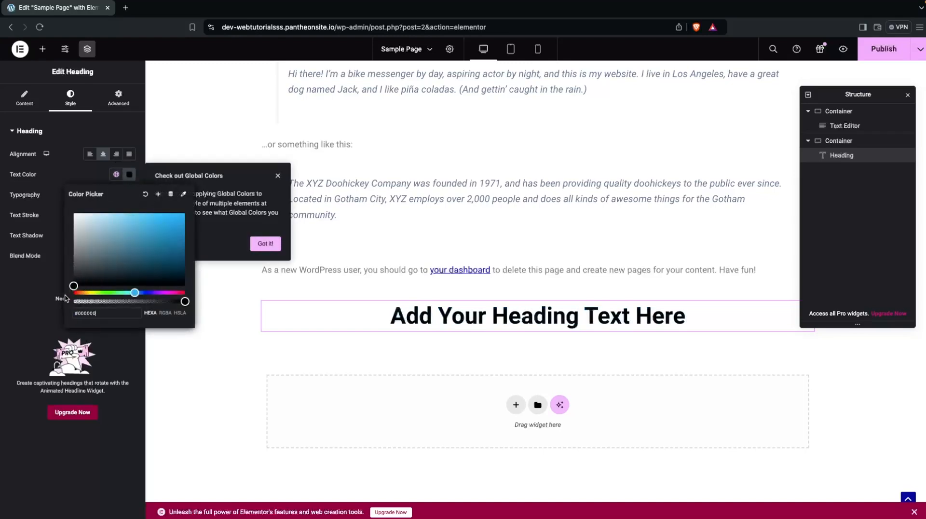
left_click(50, 195)
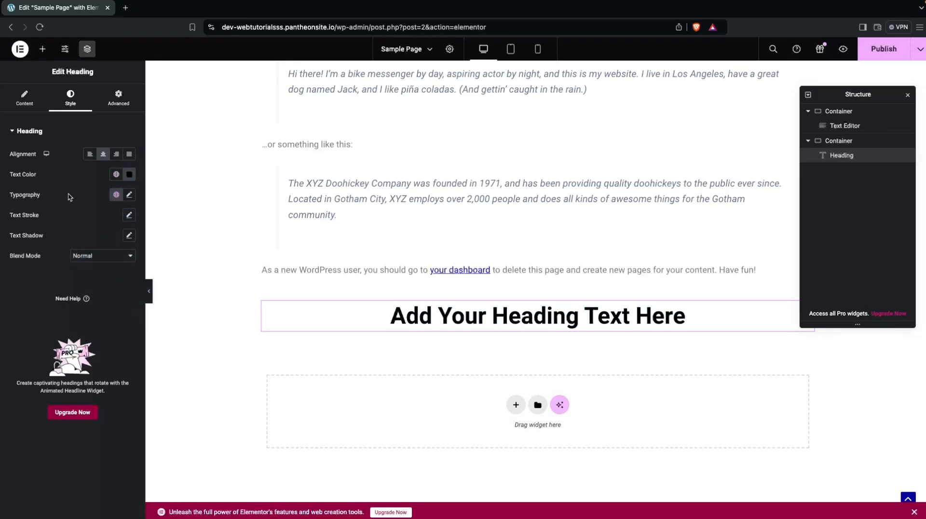
- Try a font size of 9 px in the heading's typography settings and clear the value again
left_click(129, 195)
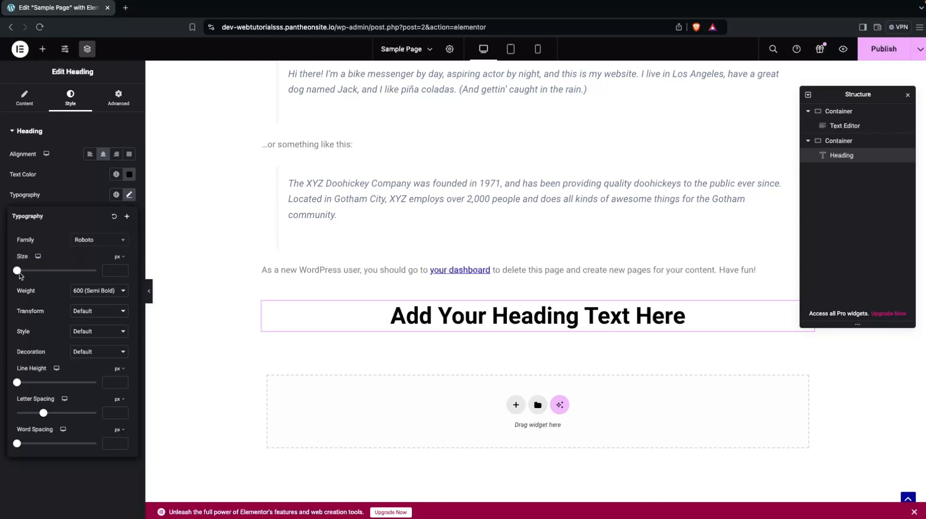
mouse_move(19, 272)
left_mouse_down()
mouse_move(46, 273)
mouse_move(19, 272)
left_mouse_up()
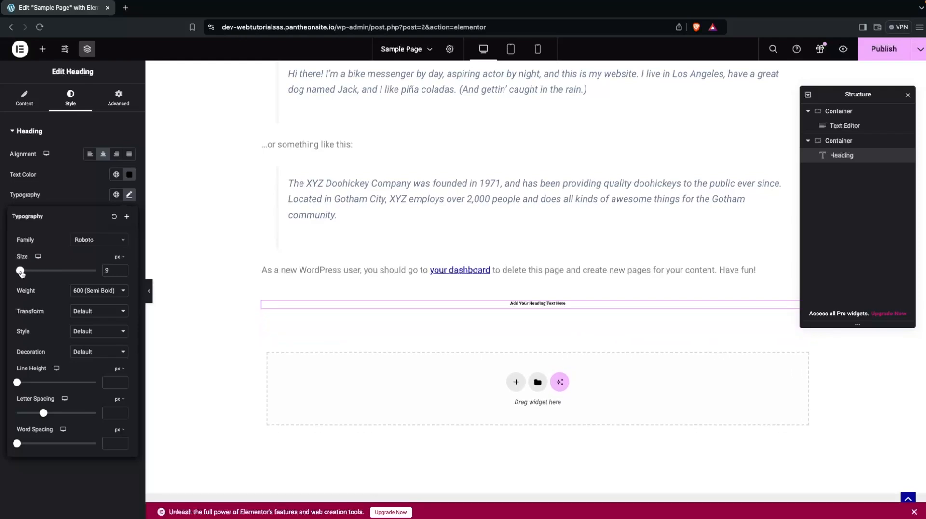
left_click_drag(115, 269, 58, 255)
key("BackSpace")
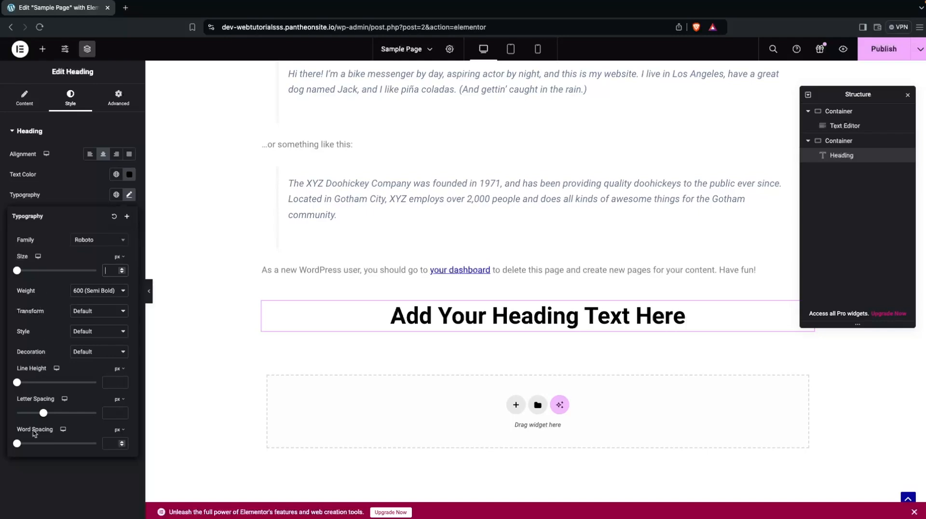
left_click(121, 132)
- Examine the heading's advanced layout settings, including margin, padding, the width options, alignment, order and position
left_click(131, 91)
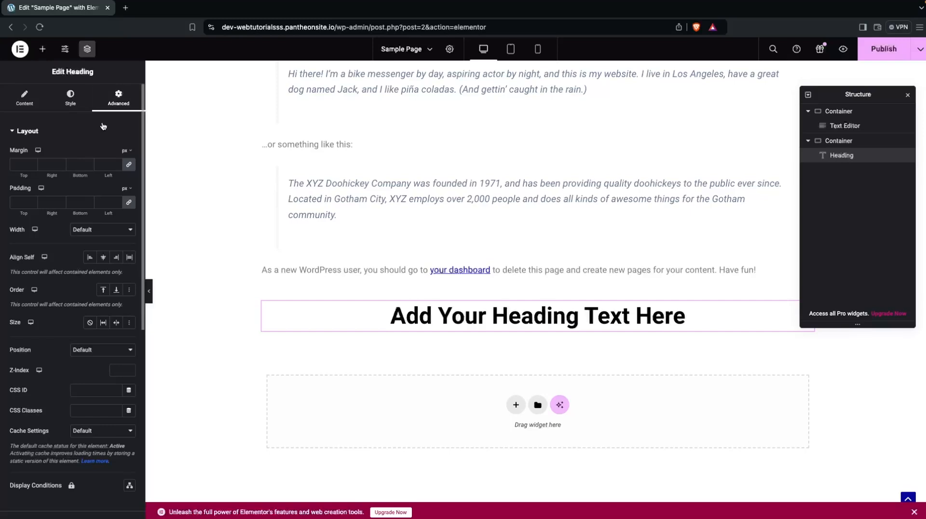
left_click(101, 234)
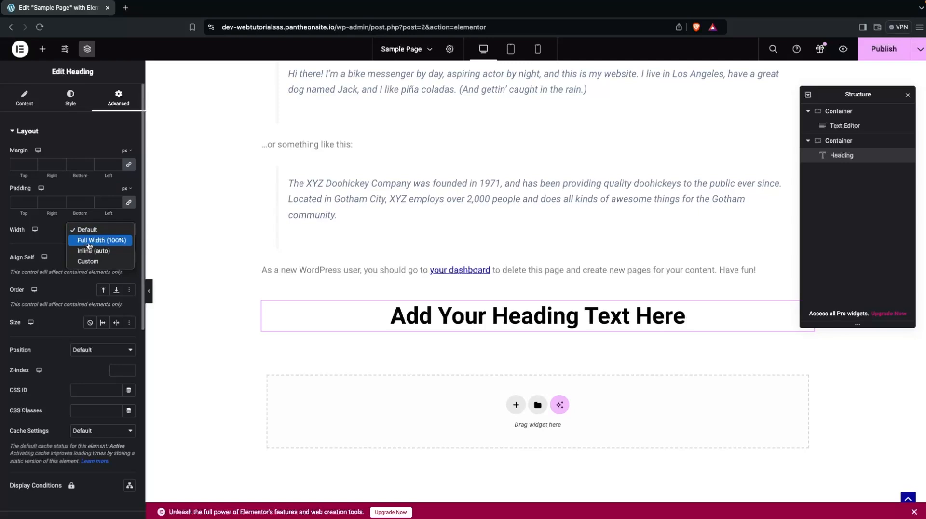
left_click(52, 240)
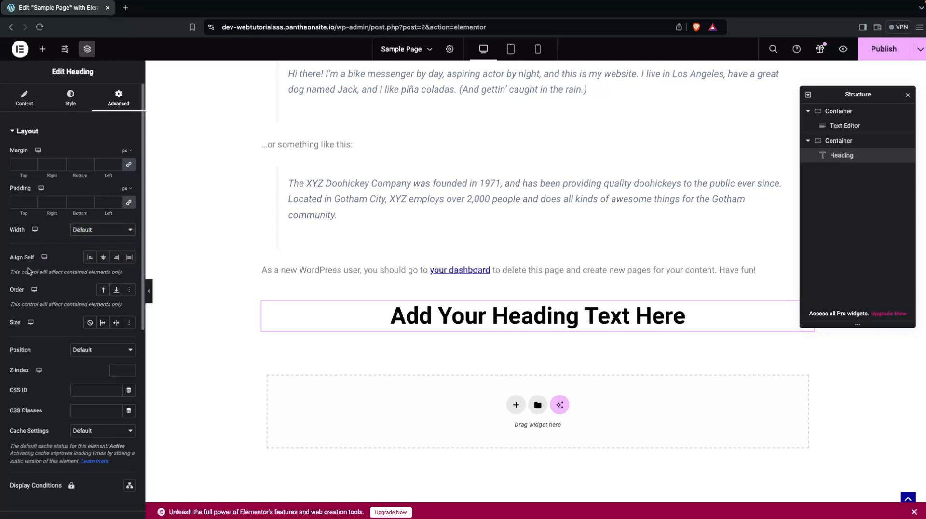
scroll(29, 321, "down", 1)
scroll(29, 321, "down", 1)
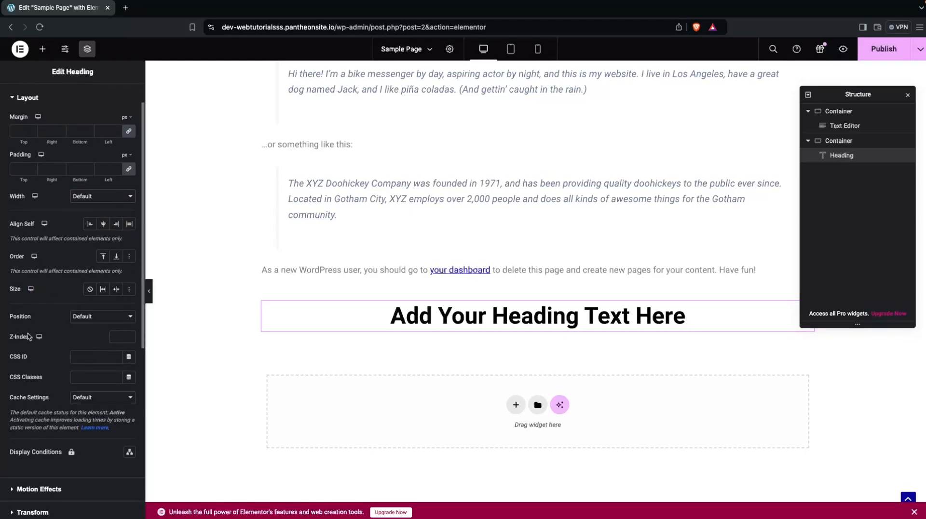
scroll(28, 359, "down", 3)
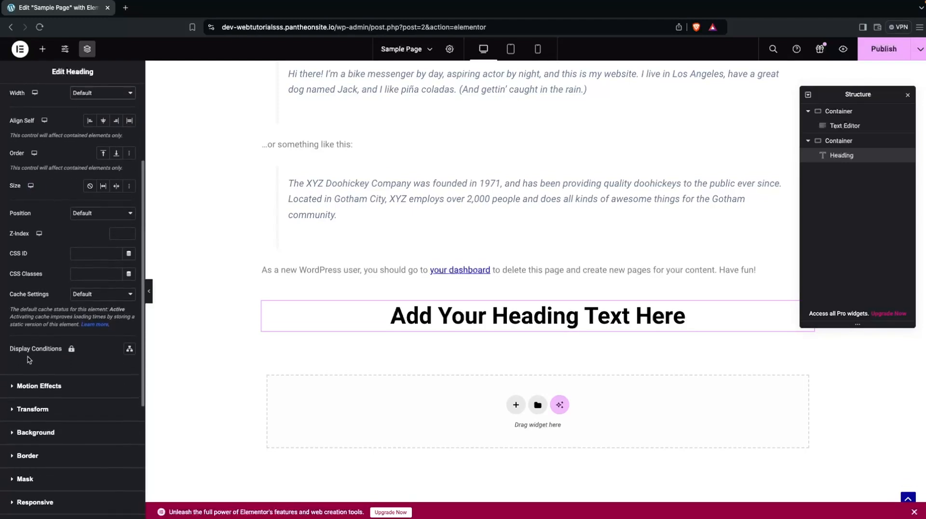
scroll(66, 245, "up", 5)
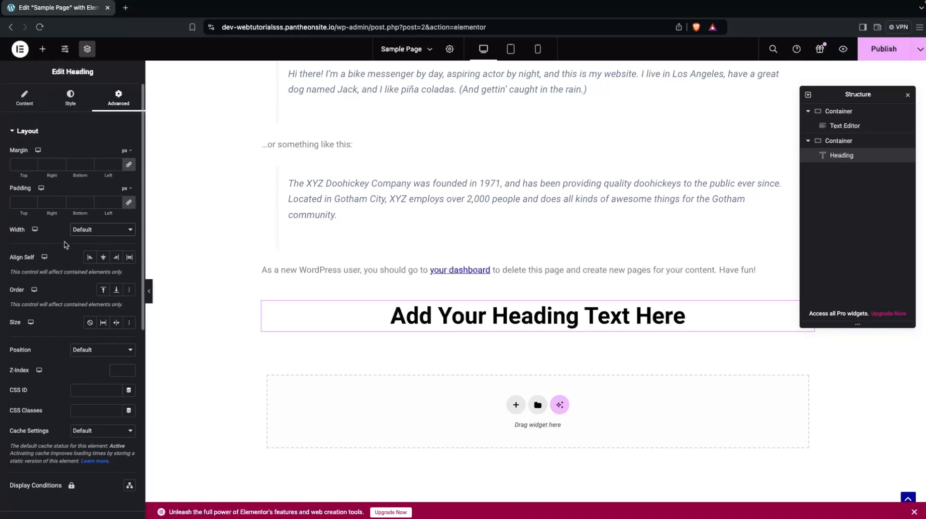
- Add a Text Editor widget below the heading and make all of its placeholder text bold
left_click(42, 49)
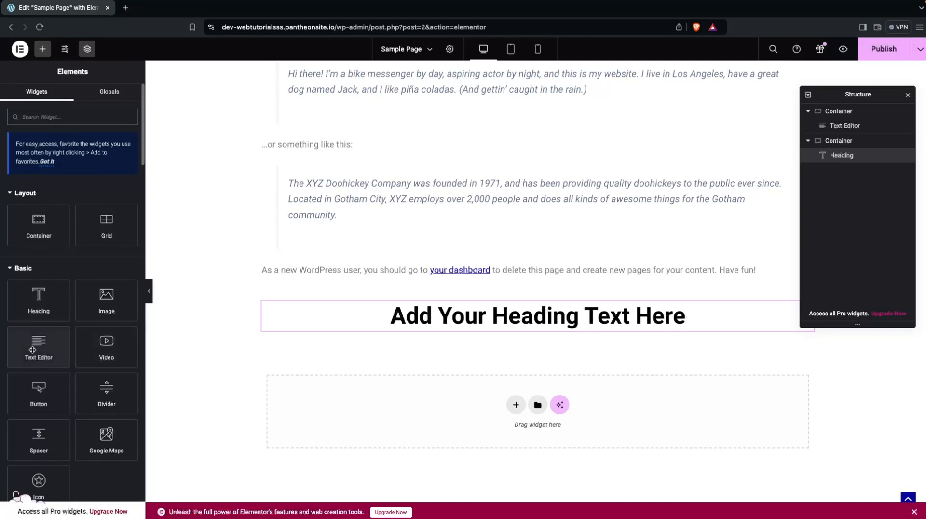
left_click(51, 345)
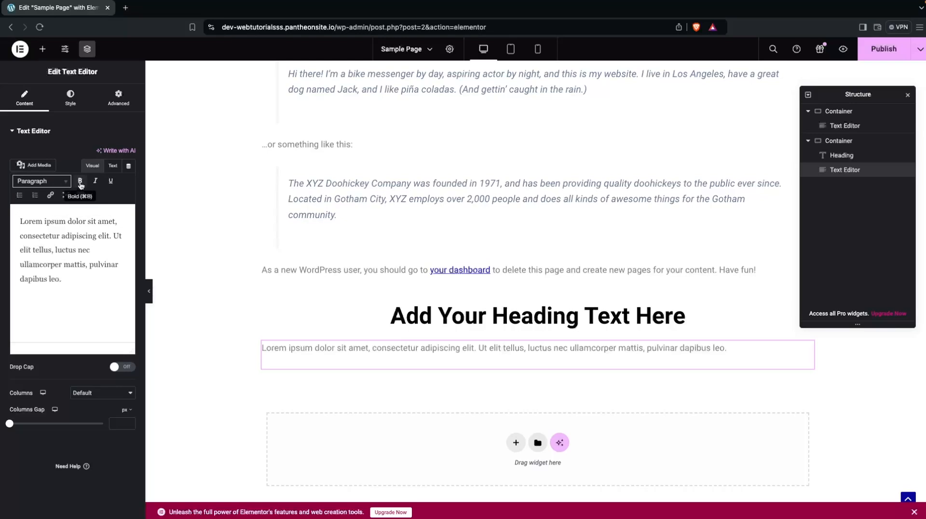
triple_click(58, 224)
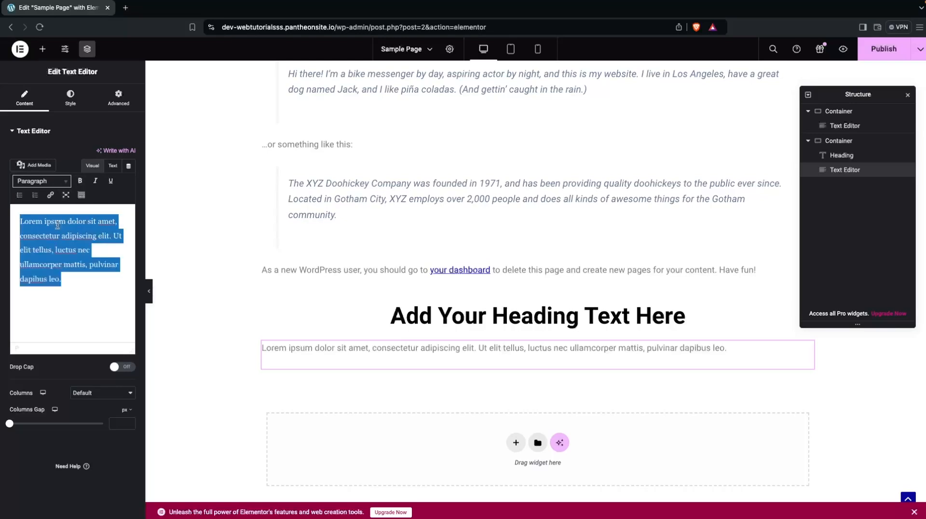
left_click(80, 181)
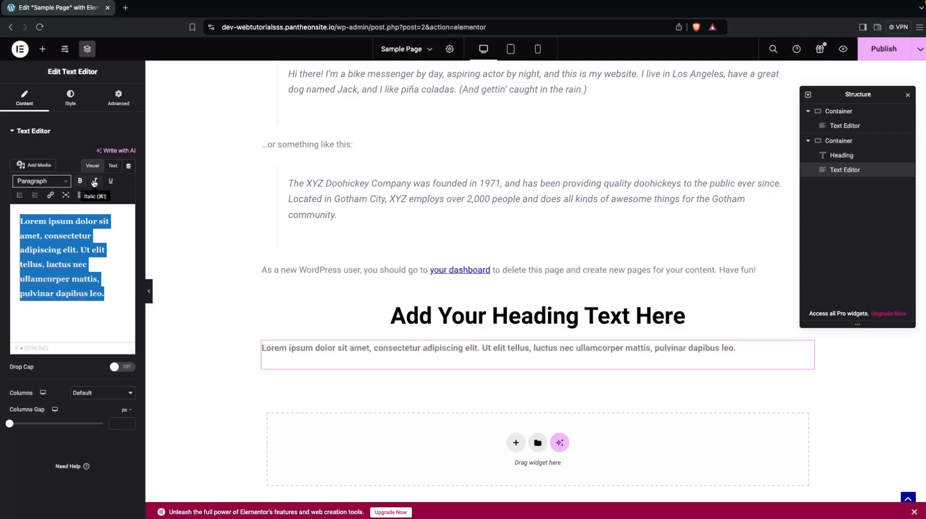
left_click(66, 184)
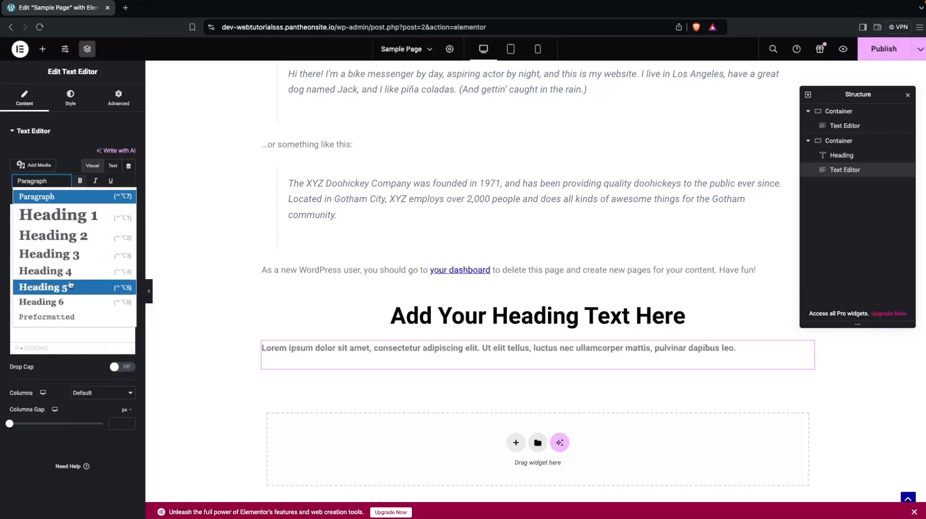
left_click(61, 332)
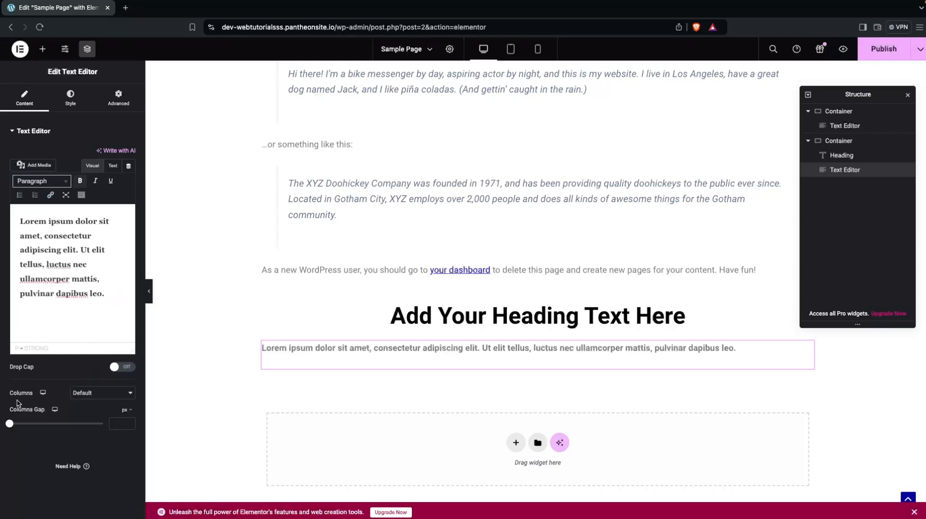
left_click(76, 100)
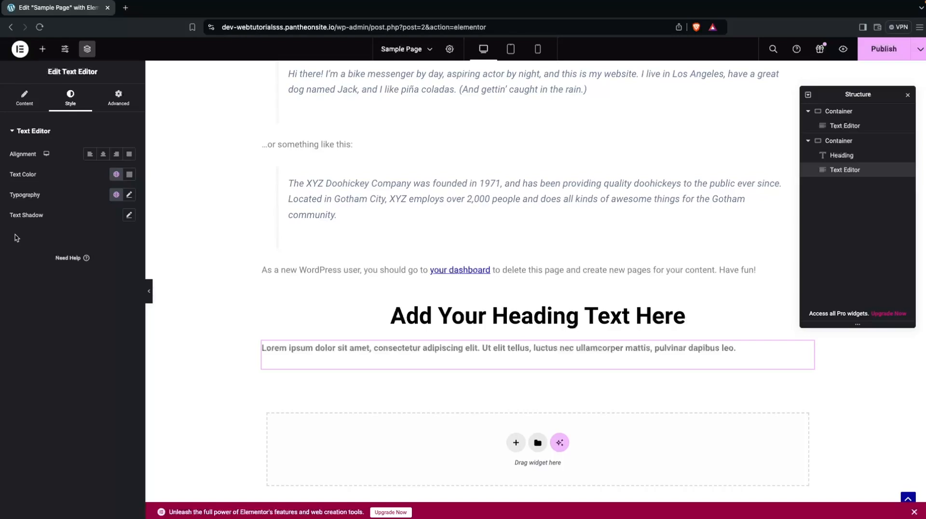
- Add an Image widget below the bold placeholder paragraph
left_click(41, 50)
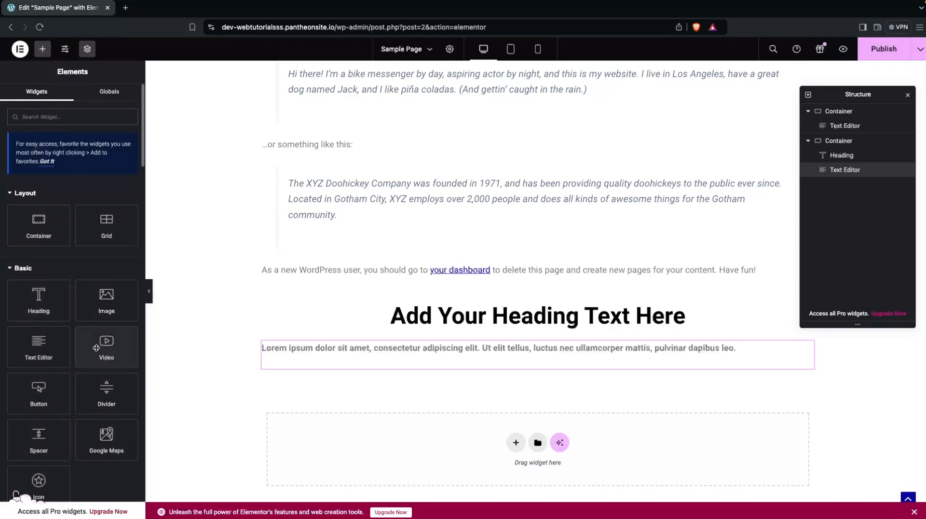
scroll(261, 291, "down", 3)
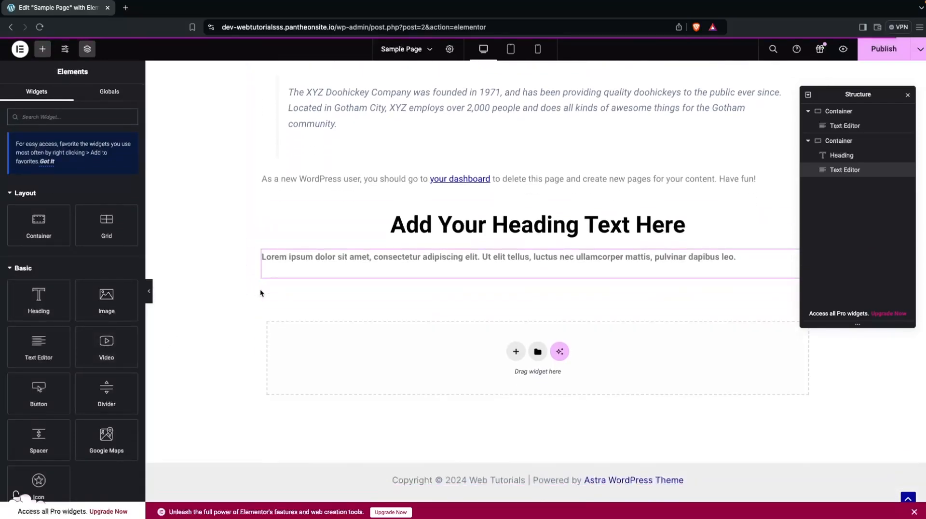
left_click(104, 297)
scroll(233, 299, "down", 1)
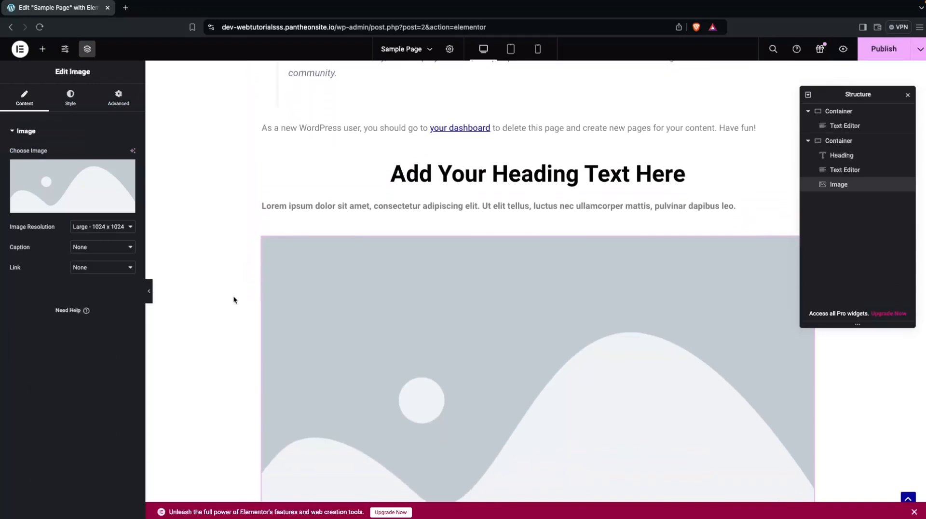
scroll(234, 300, "down", 4)
scroll(233, 300, "up", 1)
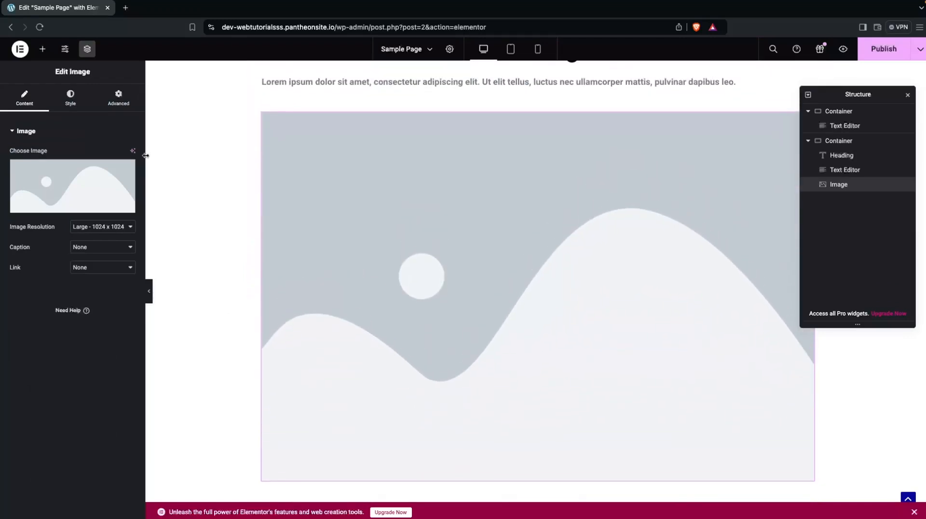
- Replace the Image widget's placeholder with the existing Astra logo (logo.png) from the media library
mouse_move(34, 167)
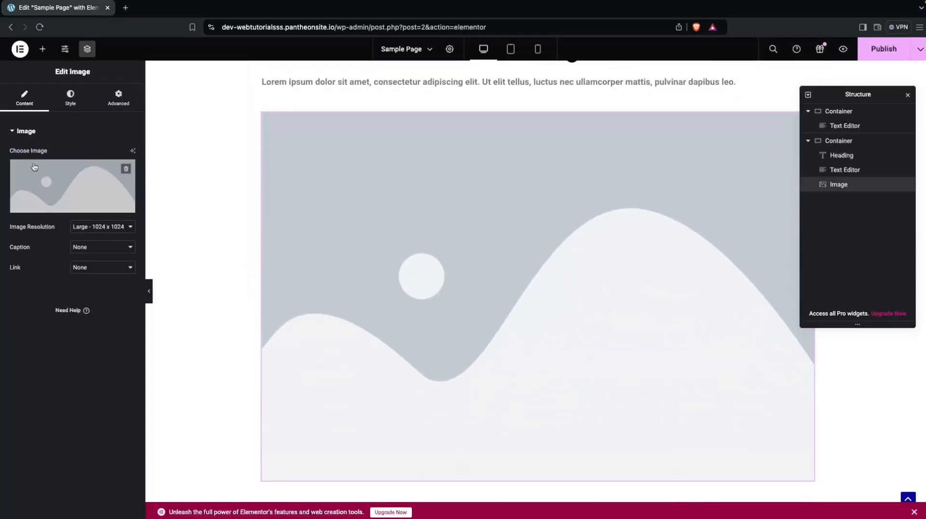
left_click(36, 188)
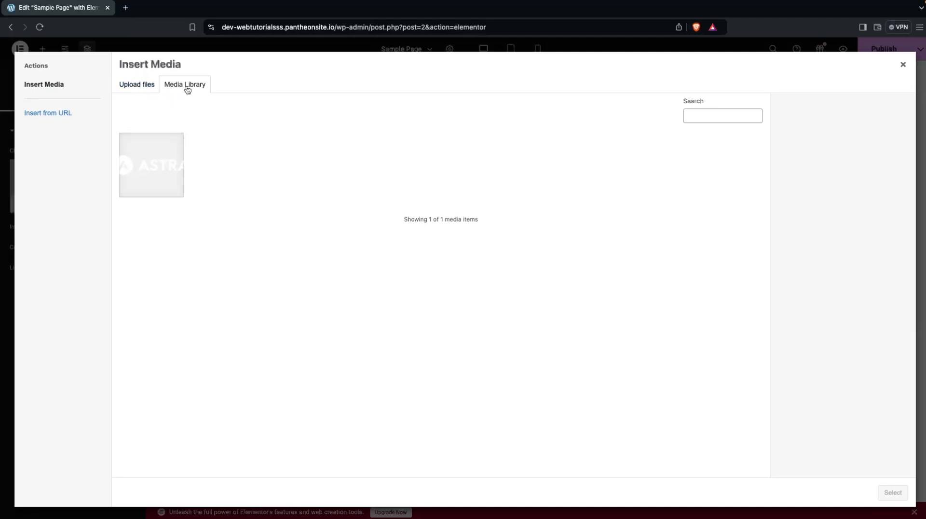
left_click(76, 114)
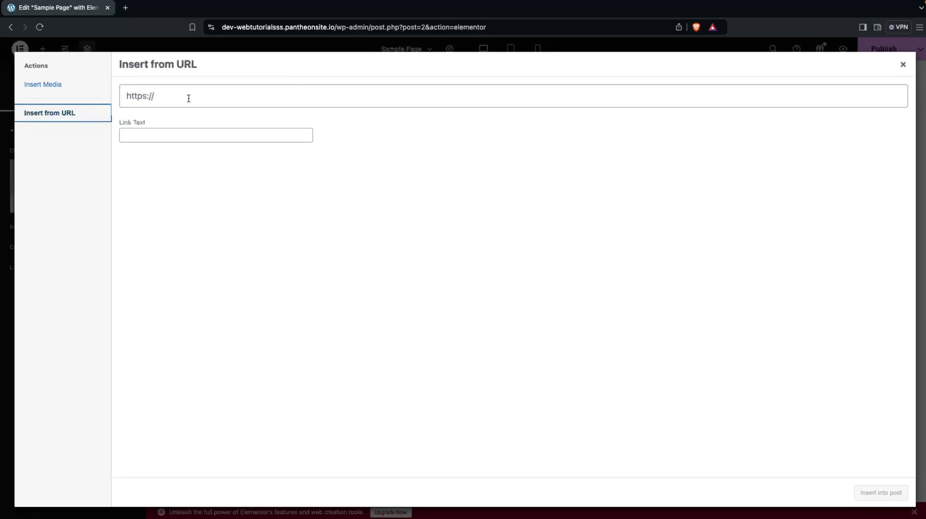
left_click(70, 85)
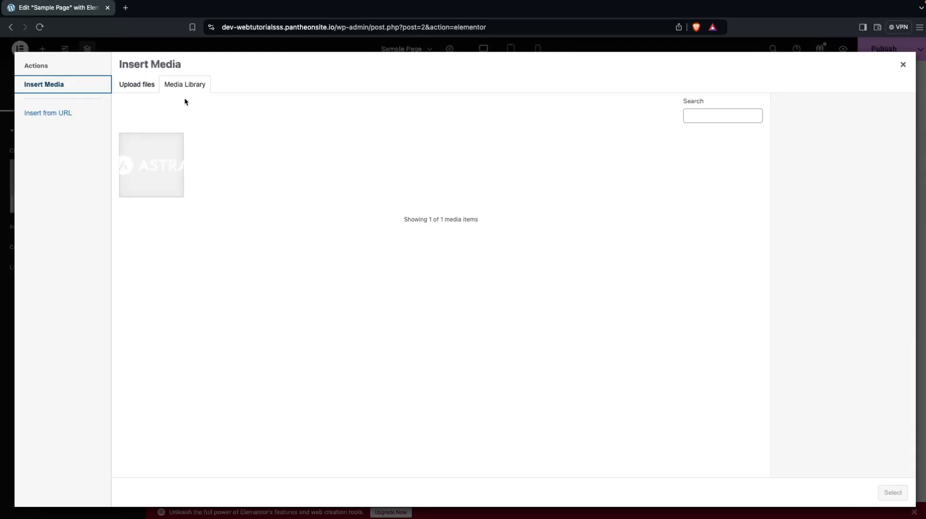
left_click(147, 90)
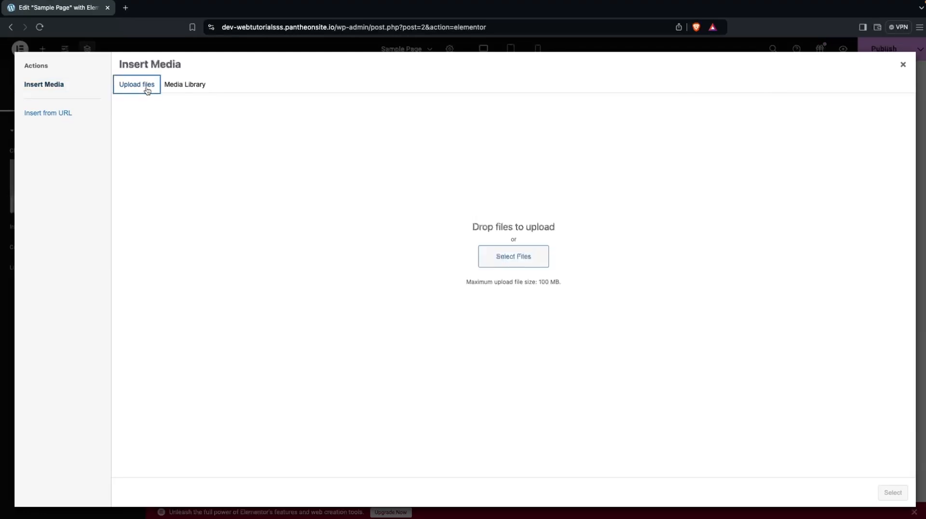
left_click(191, 94)
left_click(129, 161)
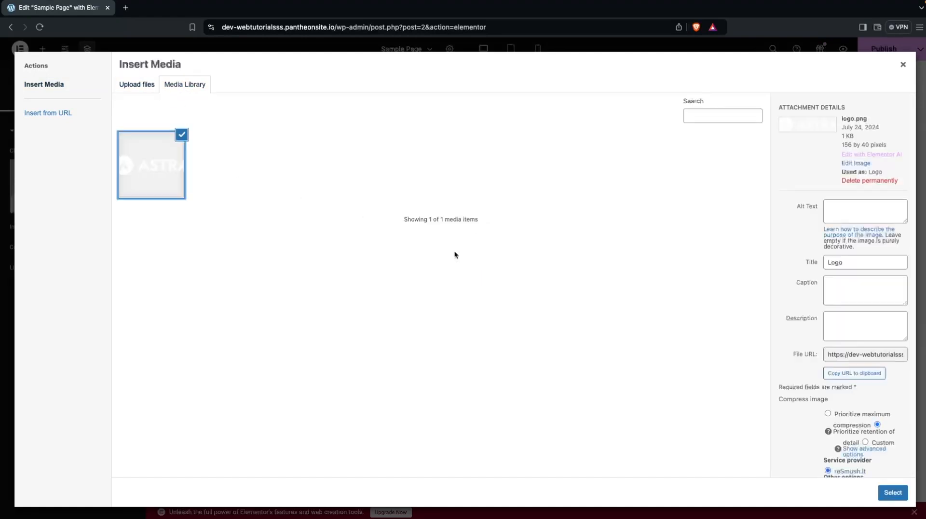
left_click(892, 492)
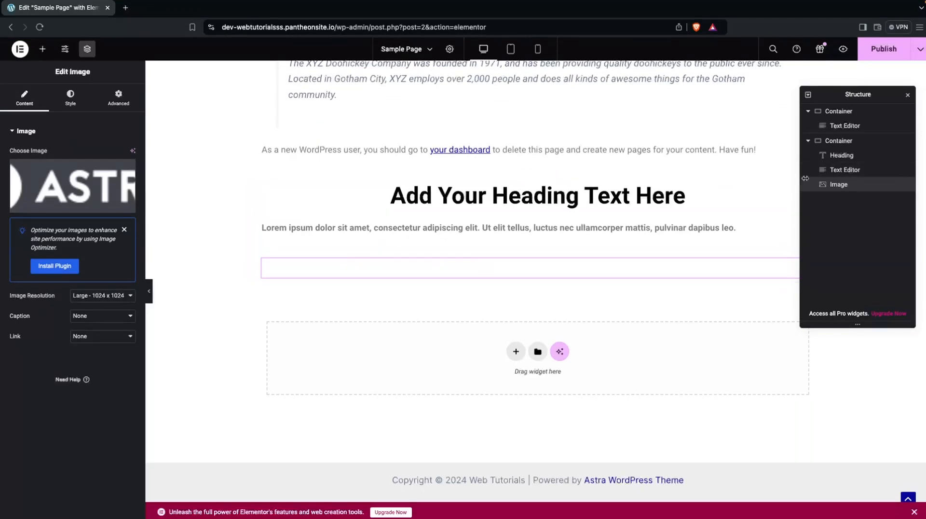
- Give the container holding the heading, text and image a classic light grey background colour, #D1D1D1
left_click(861, 144)
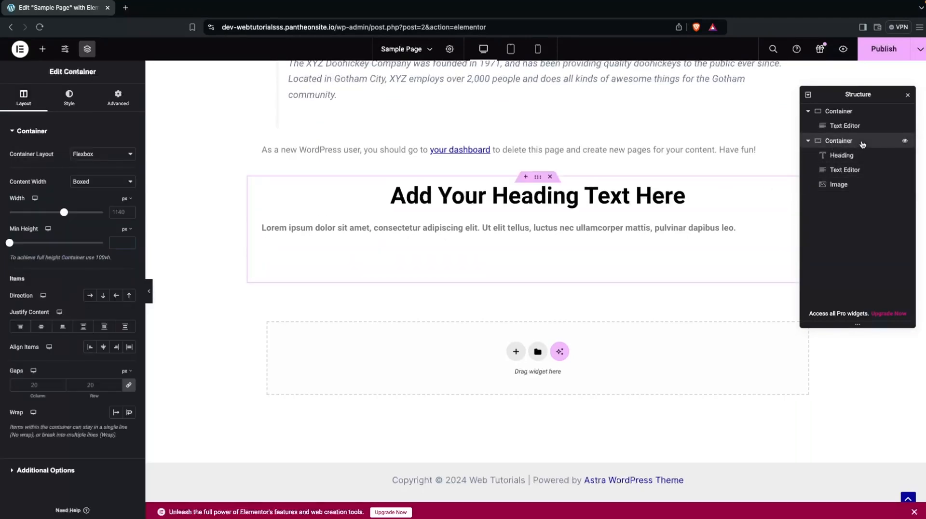
left_click(69, 99)
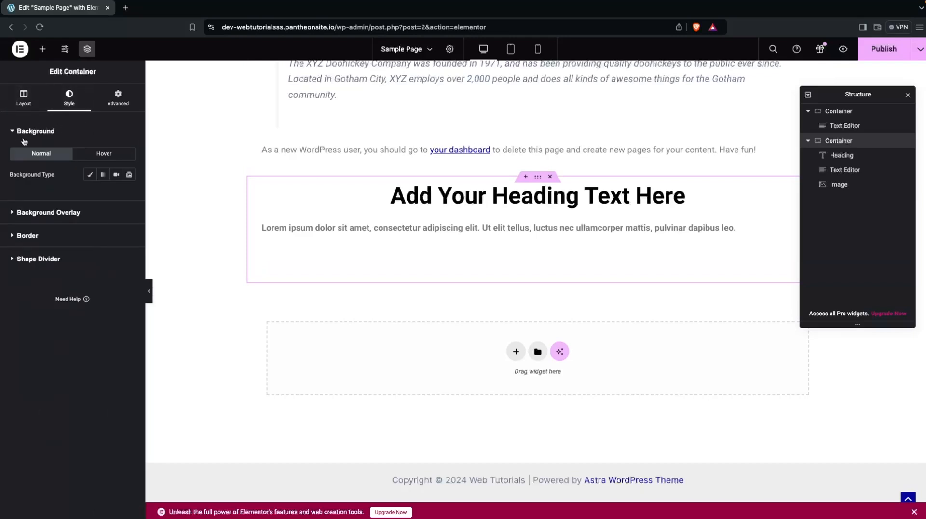
left_click(88, 175)
left_click(129, 196)
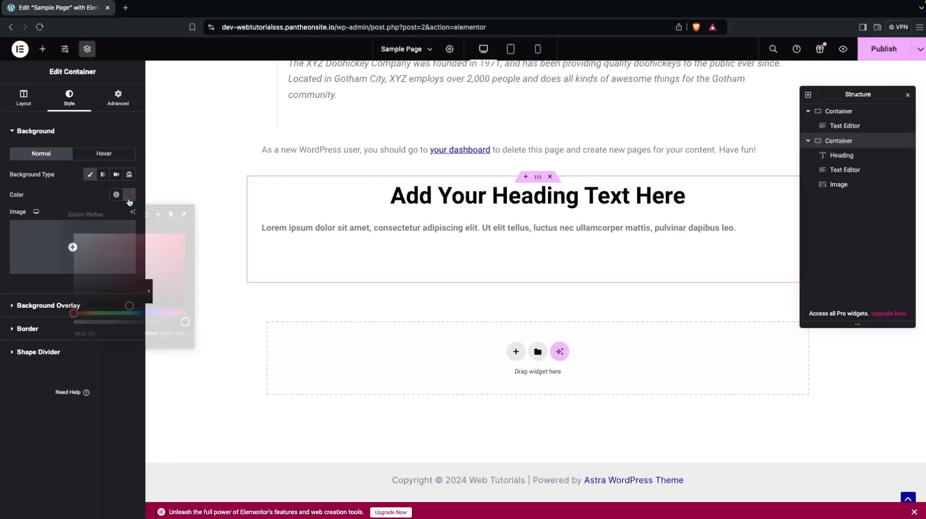
left_click(125, 303)
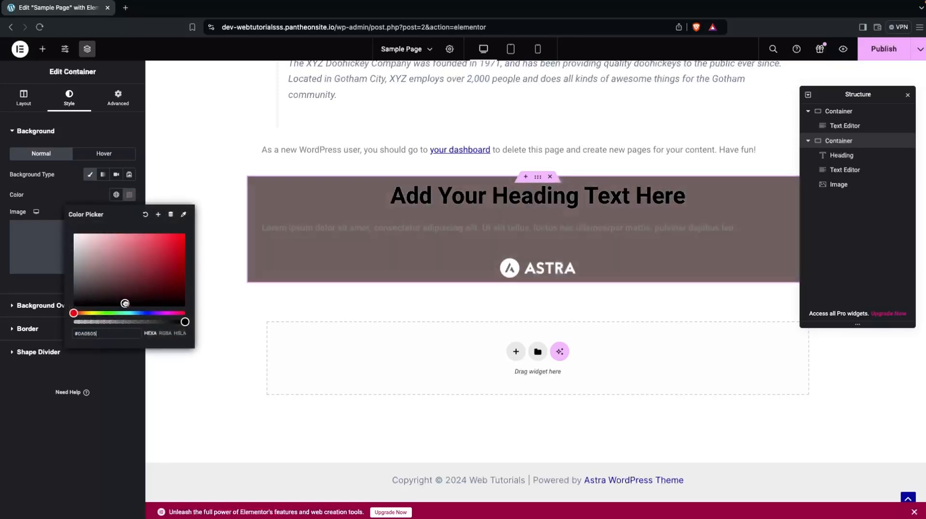
left_click_drag(125, 302, 73, 247)
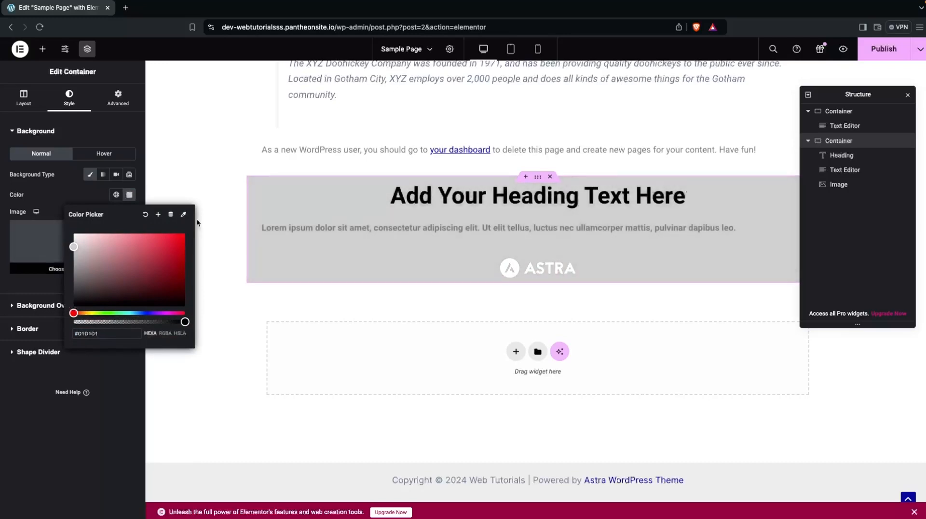
- Set the logo image's width to 32% and its margin to 10 px on all sides
left_click(523, 264)
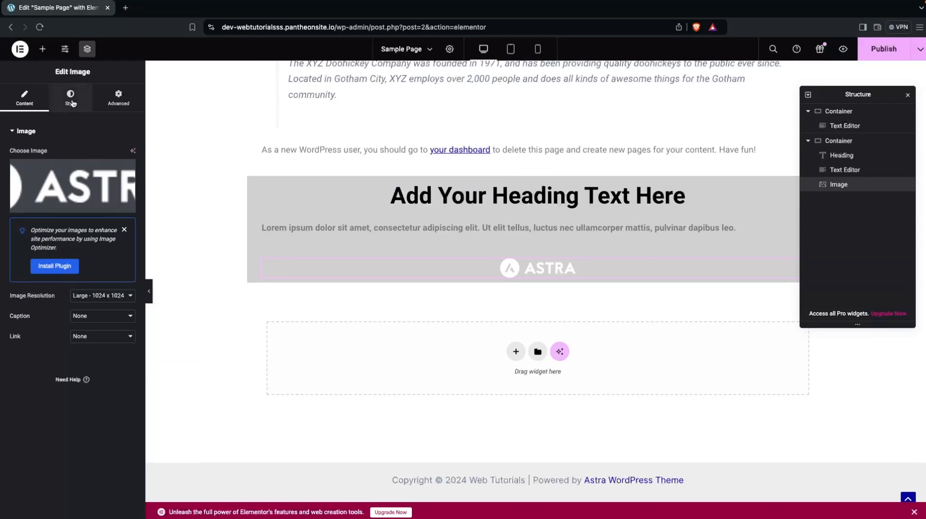
left_click(71, 101)
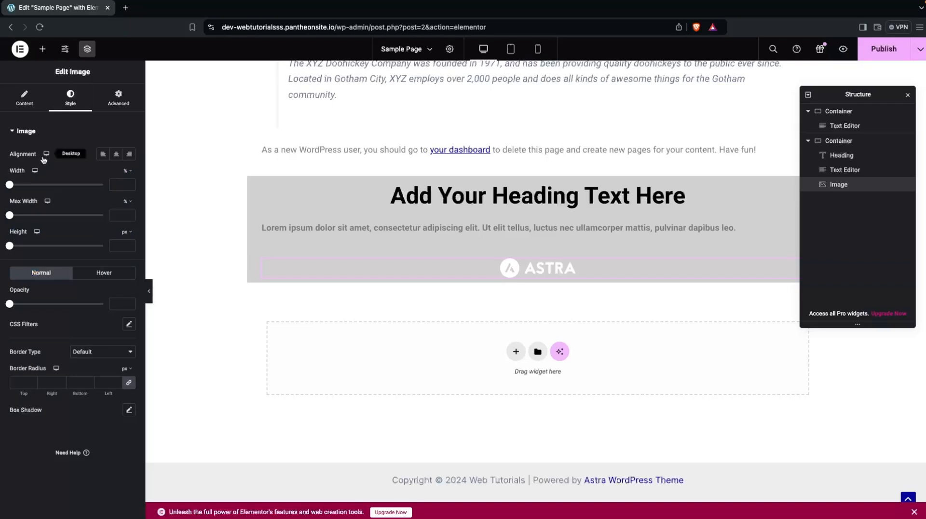
left_click_drag(9, 184, 40, 185)
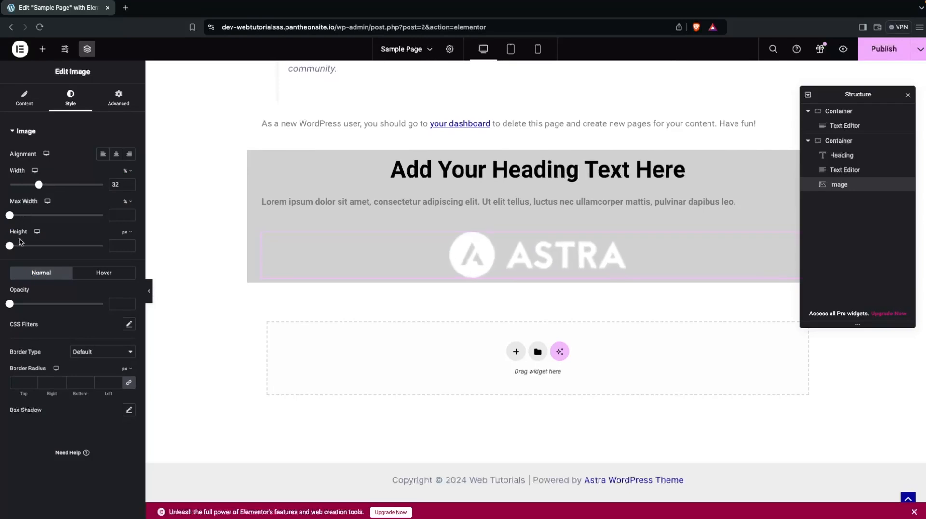
left_click(117, 107)
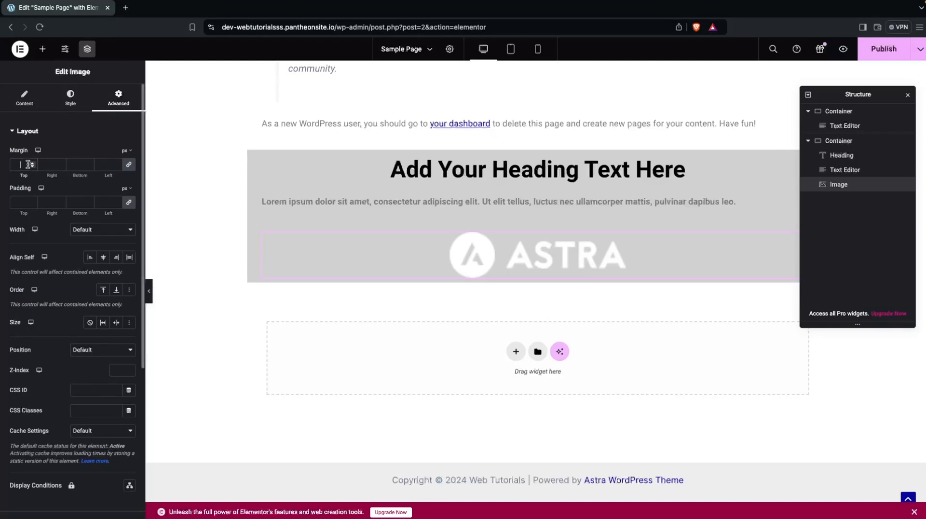
type("10")
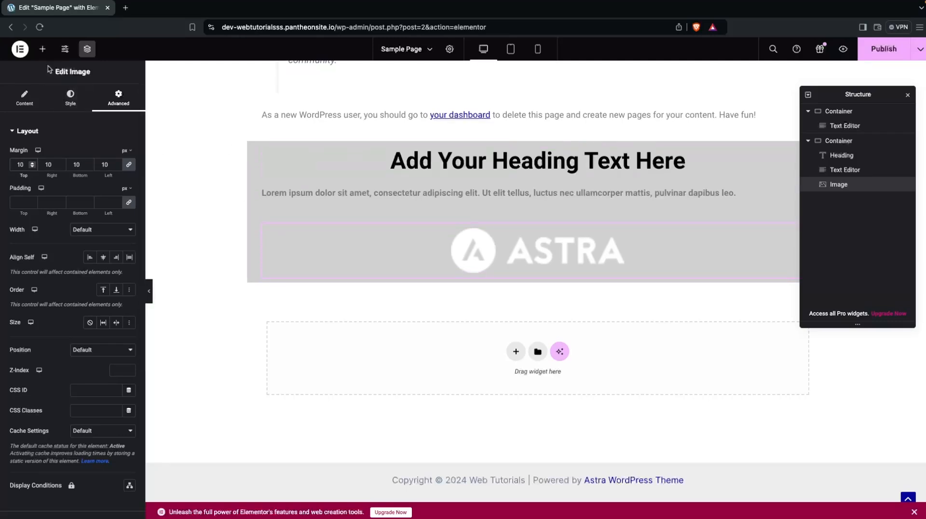
- Add a Button widget below the logo image in the grey container
left_click(43, 49)
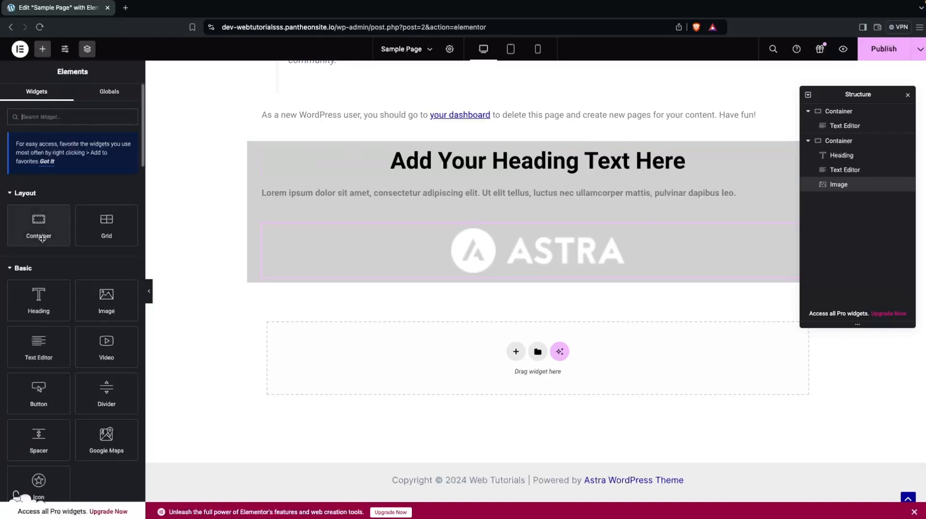
scroll(78, 265, "down", 2)
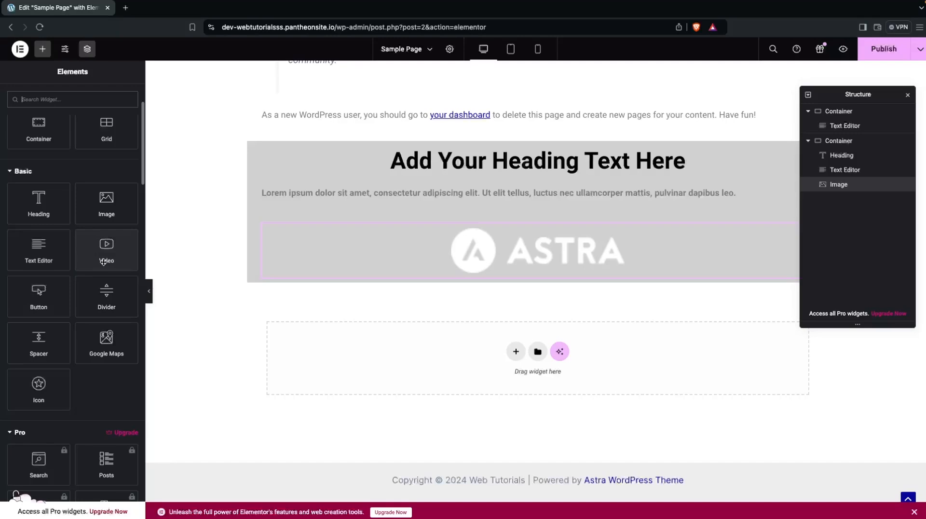
scroll(101, 270, "down", 1)
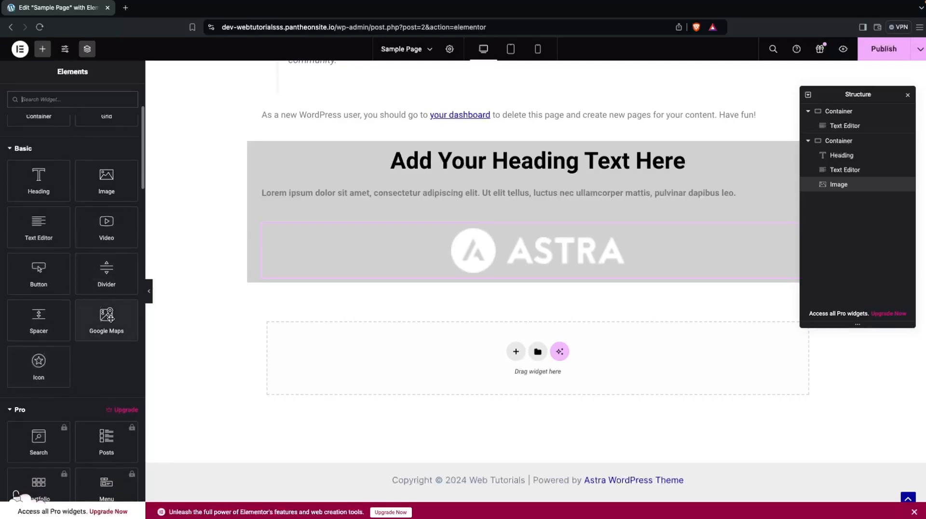
left_click(59, 277)
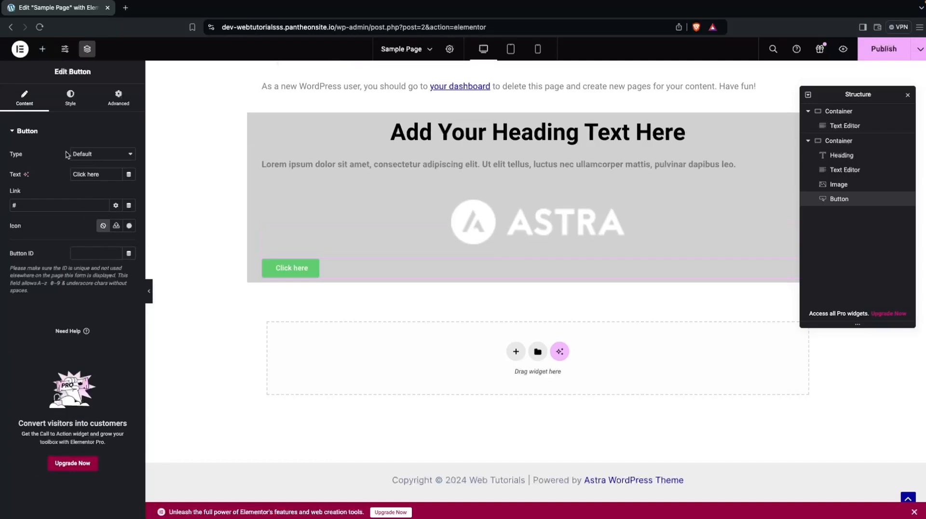
- Review the button's type options, keeping Default, and add the Angry icon from the icon library to the button
left_click(85, 155)
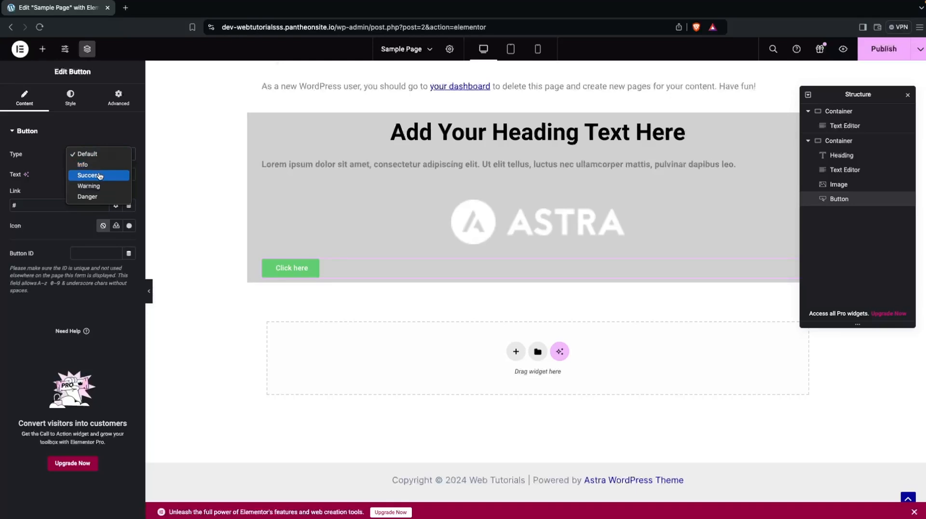
left_click(31, 170)
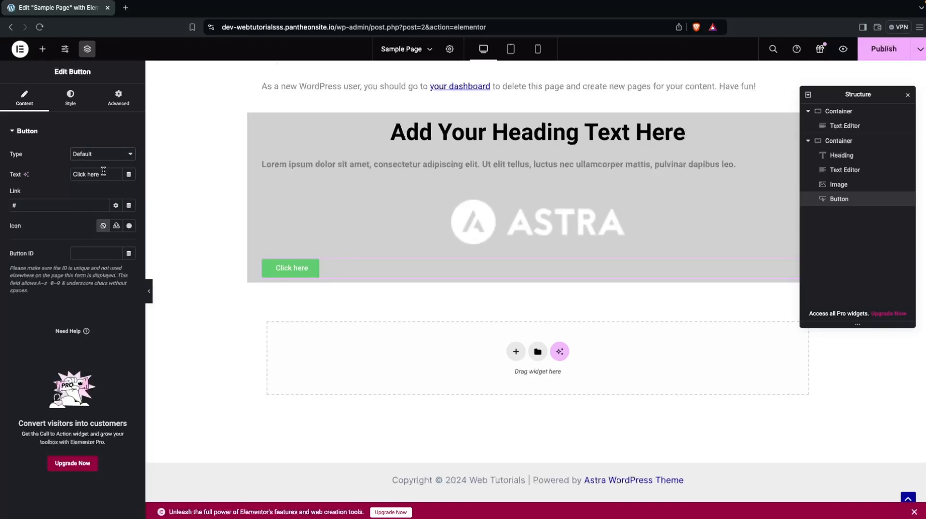
left_click(29, 208)
left_click(128, 226)
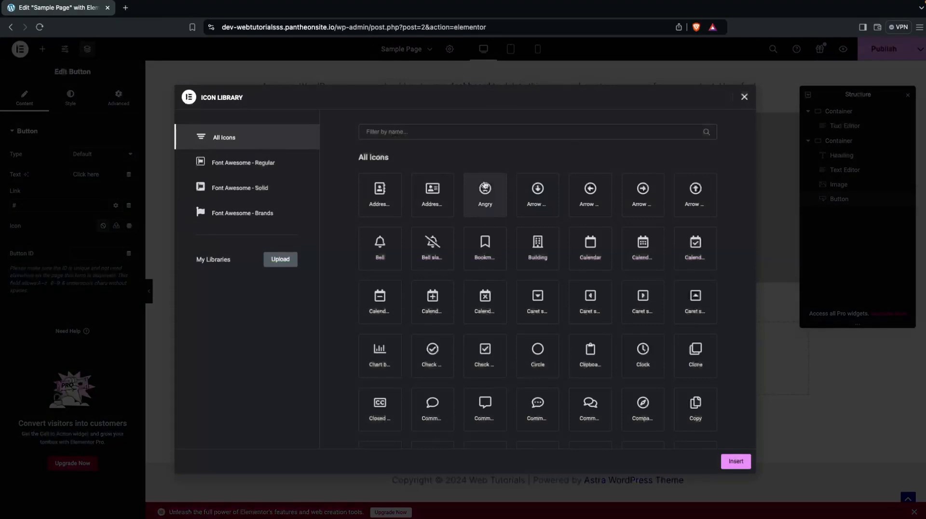
left_click(485, 186)
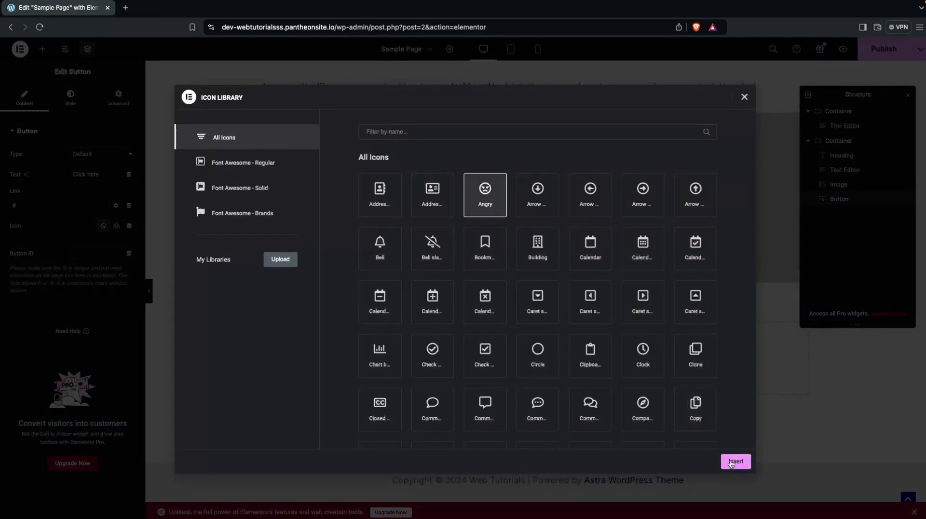
left_click(734, 461)
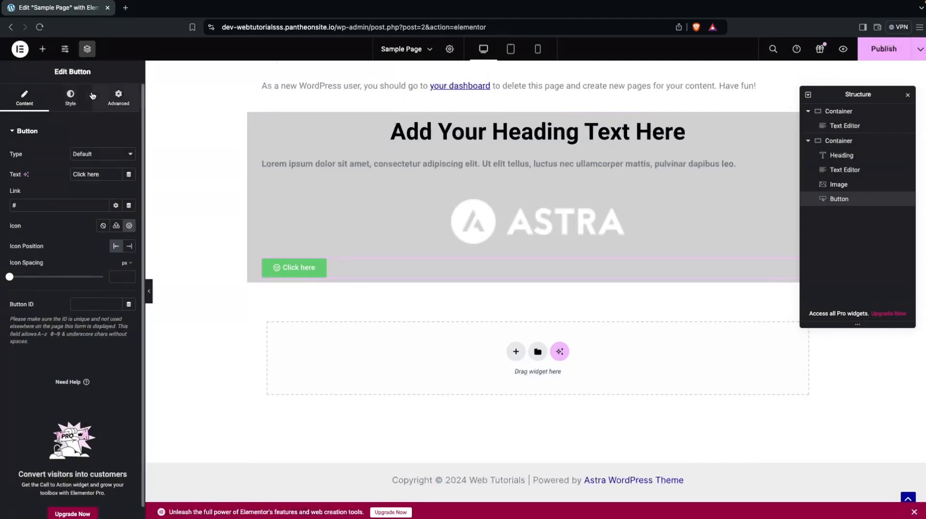
- Try the button's center and right positions, and set its position to Stretch
left_click(77, 104)
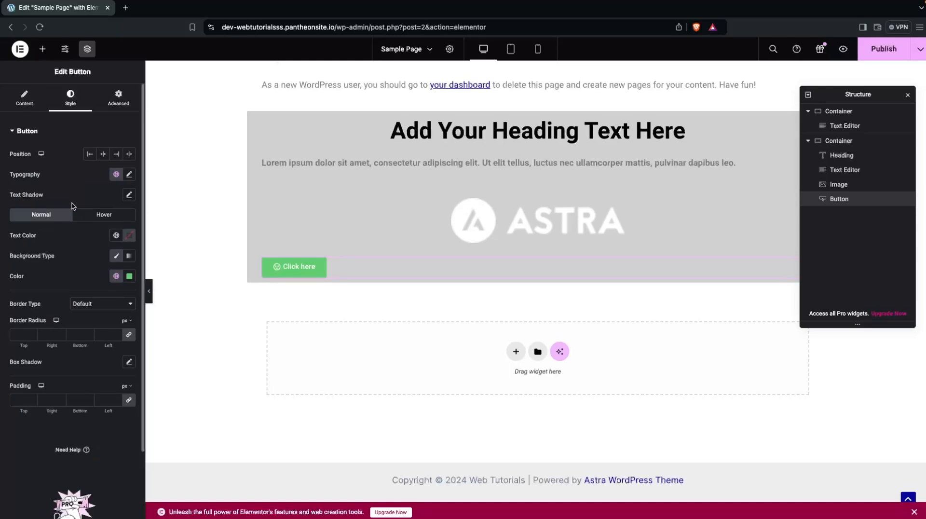
left_click(101, 154)
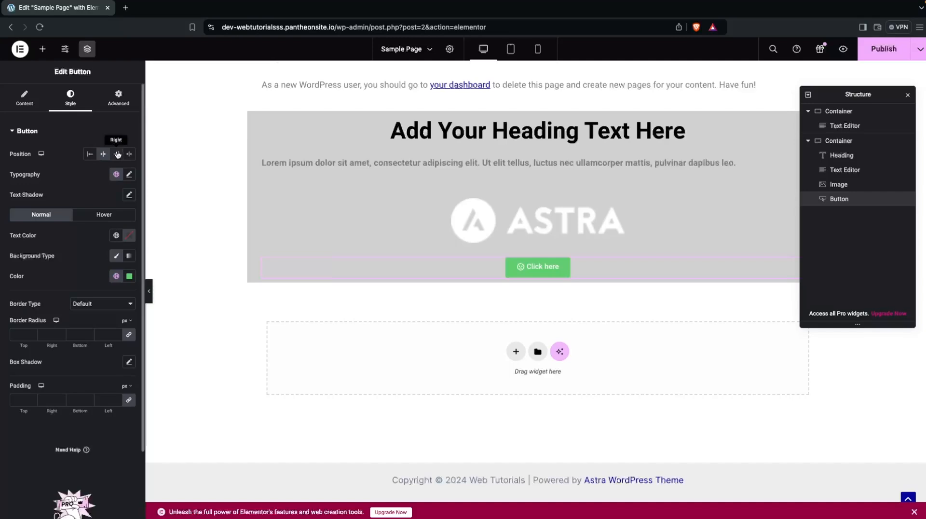
left_click(118, 154)
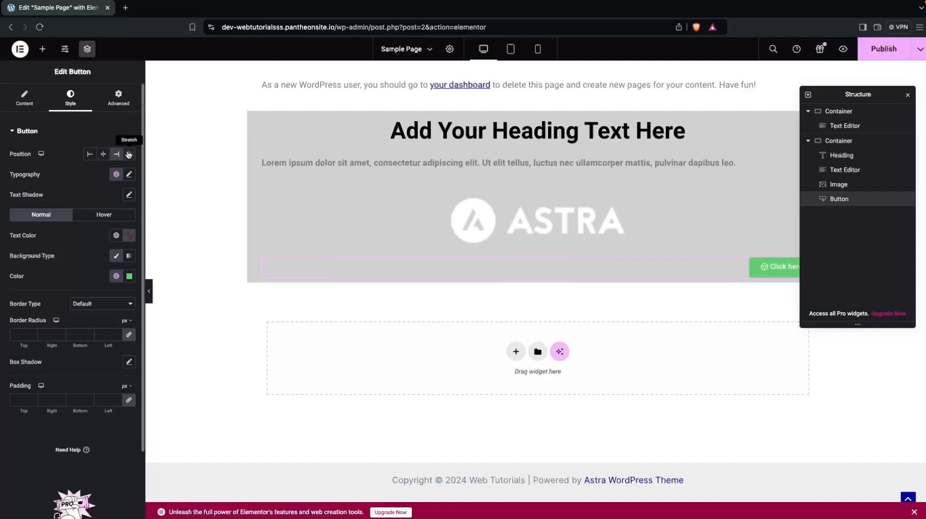
left_click(128, 154)
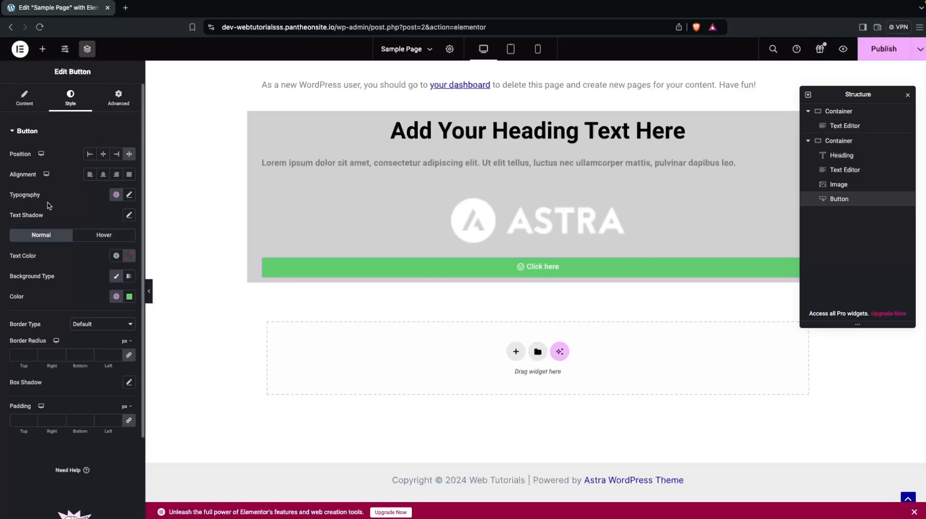
scroll(41, 235, "down", 2)
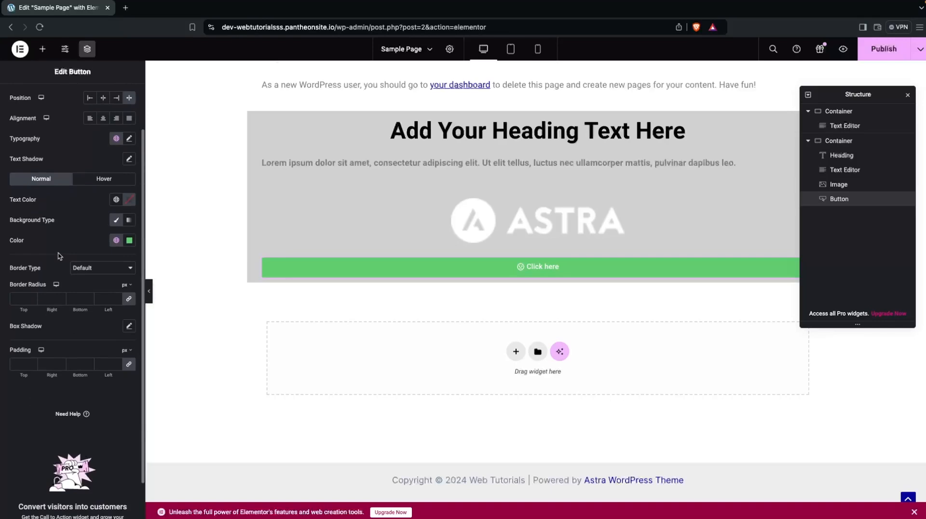
scroll(58, 256, "up", 2)
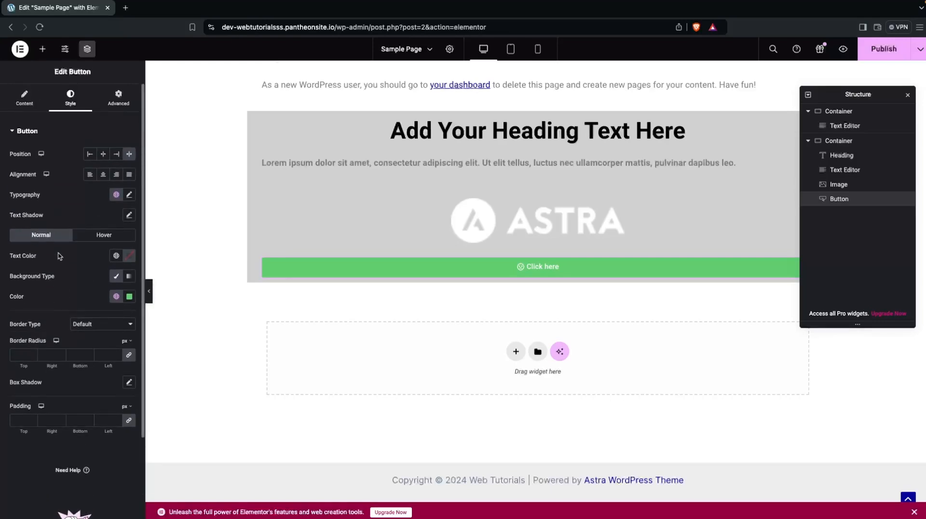
left_click(118, 97)
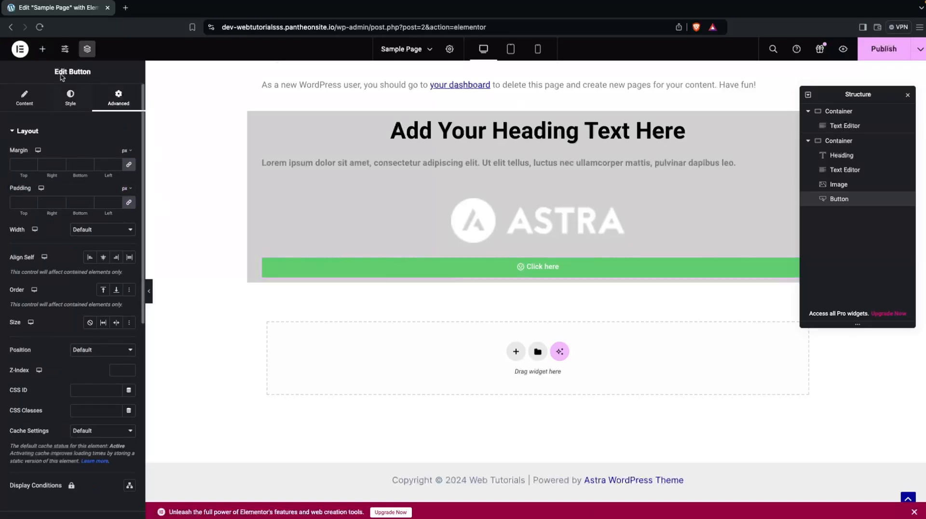
- Look through the Basic, Pro, General and Link In Bio widget categories in the elements library
left_click(43, 49)
scroll(70, 360, "down", 2)
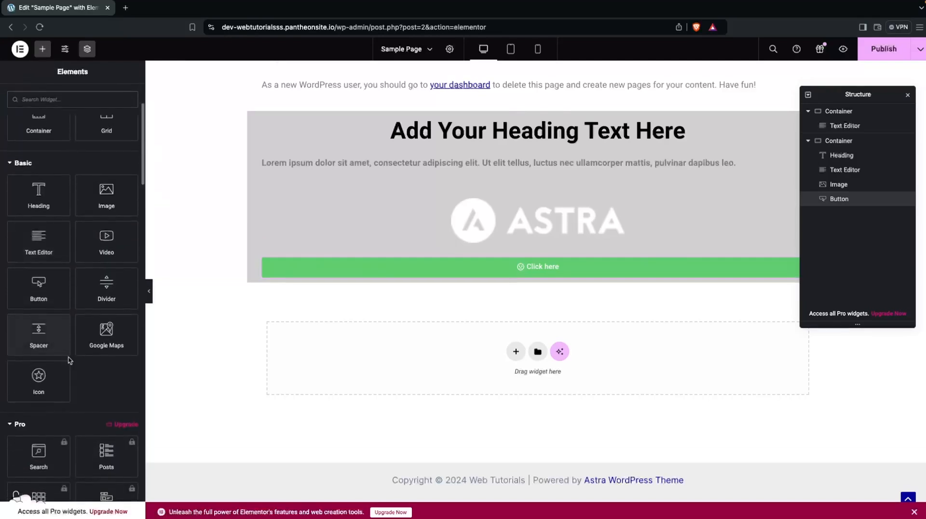
scroll(70, 360, "down", 3)
scroll(68, 358, "up", 1)
scroll(78, 328, "down", 1)
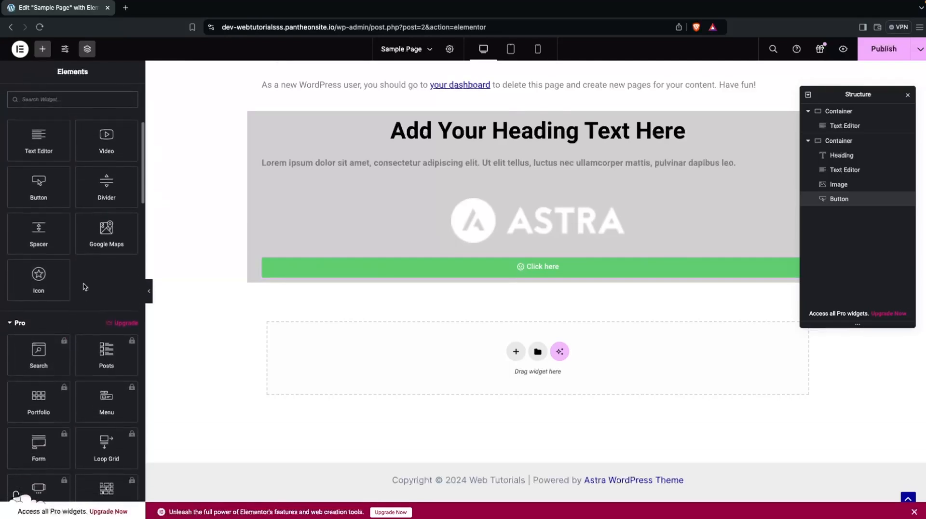
scroll(82, 286, "down", 1)
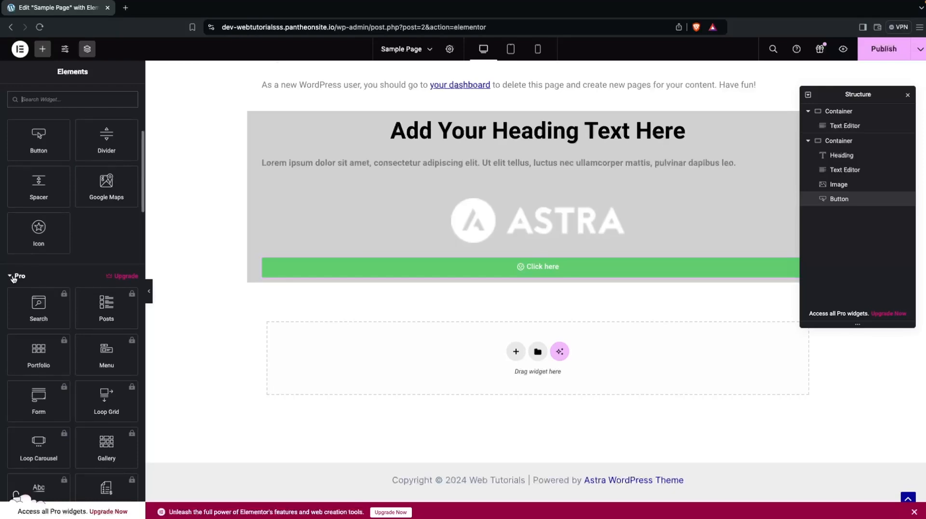
scroll(13, 279, "down", 2)
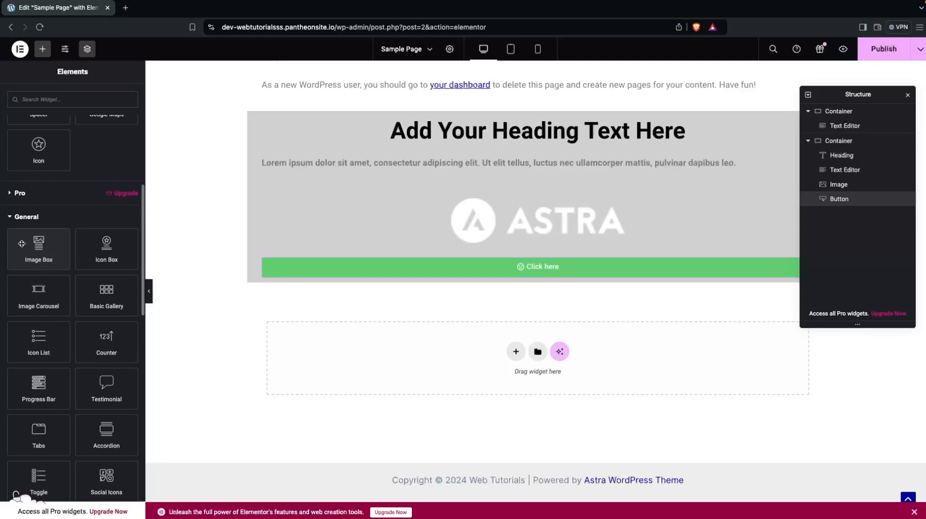
scroll(22, 241, "down", 2)
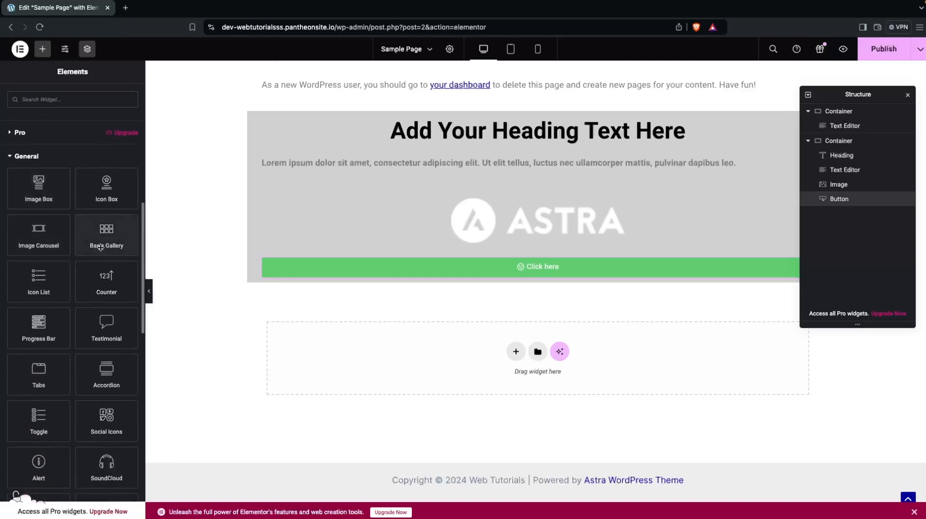
scroll(58, 289, "down", 2)
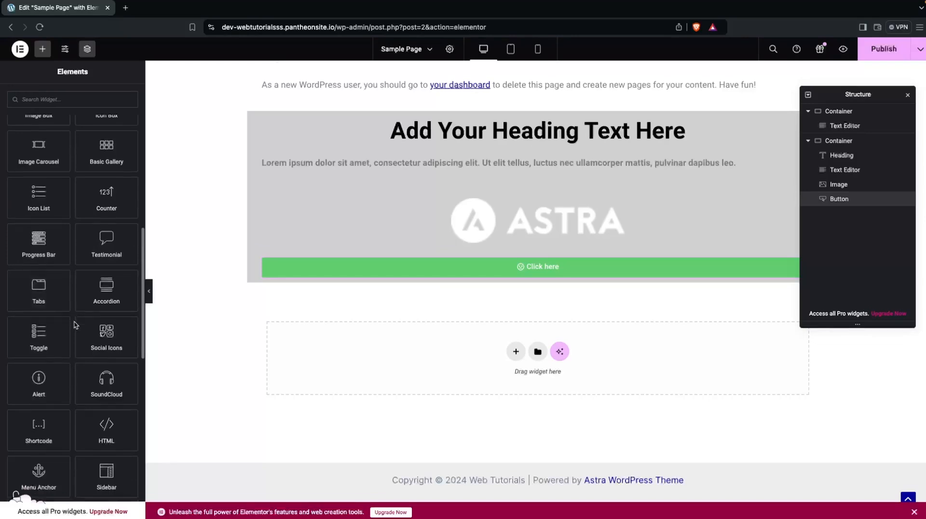
scroll(74, 324, "down", 6)
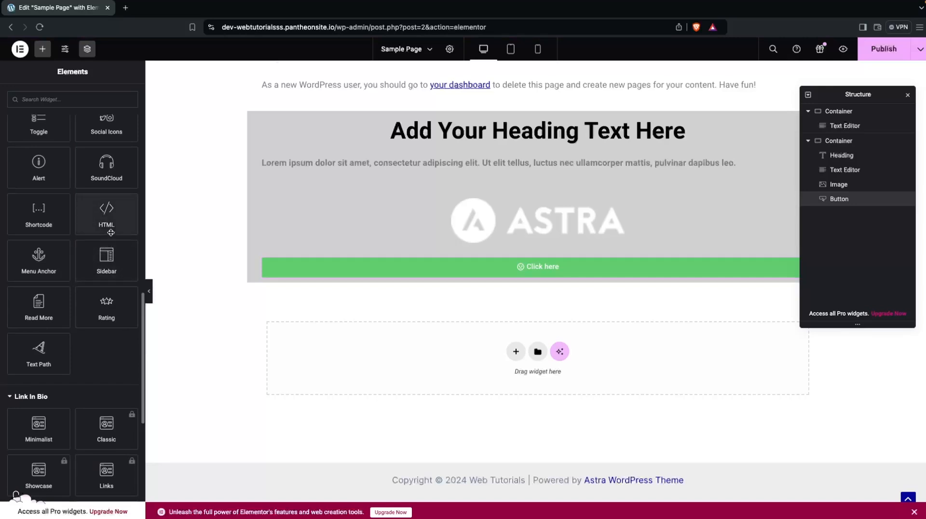
- Add an HTML widget below the button in the grey container and delete it again
left_click(87, 211)
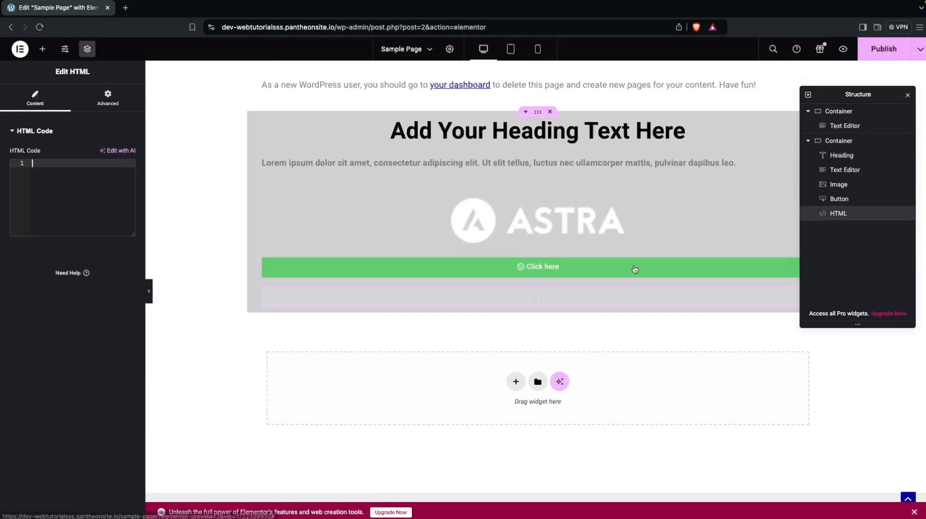
right_click(843, 220)
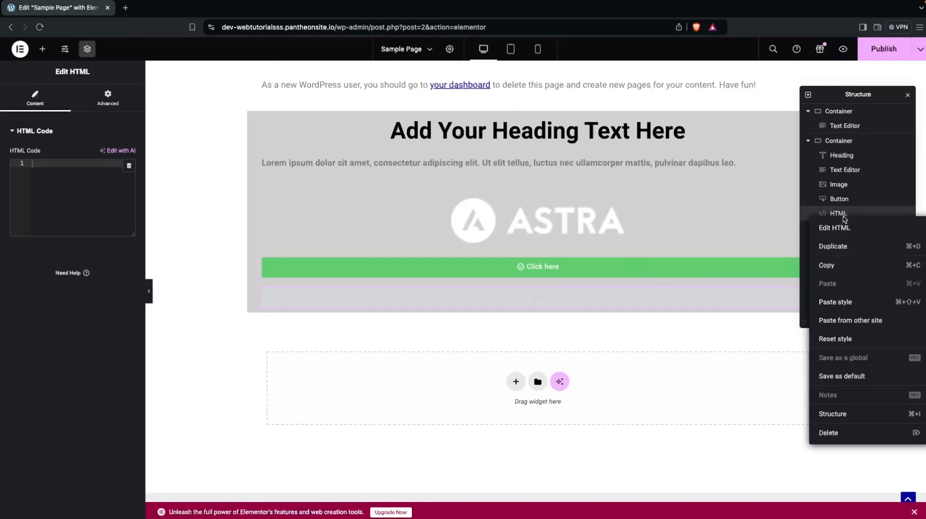
left_click(836, 434)
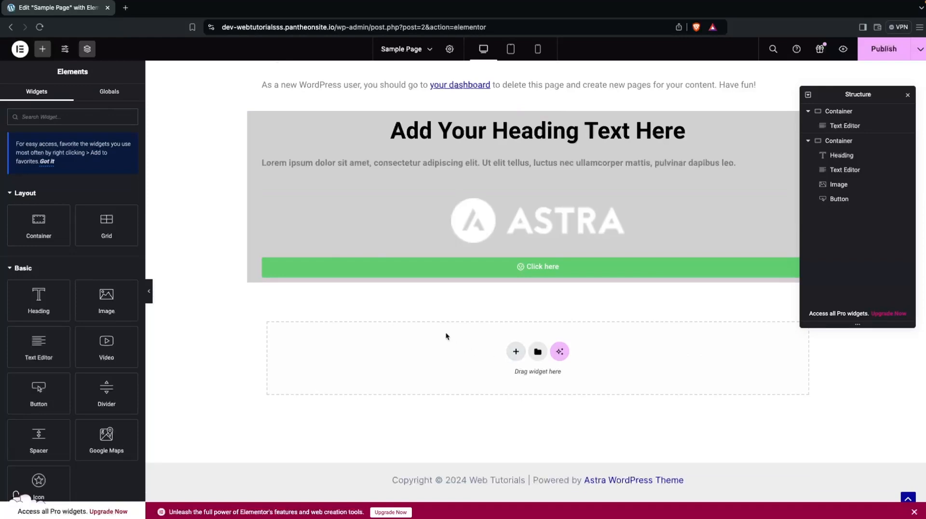
- Add a Flexbox container with the single-column, downward direction structure below the grey container
left_click(515, 352)
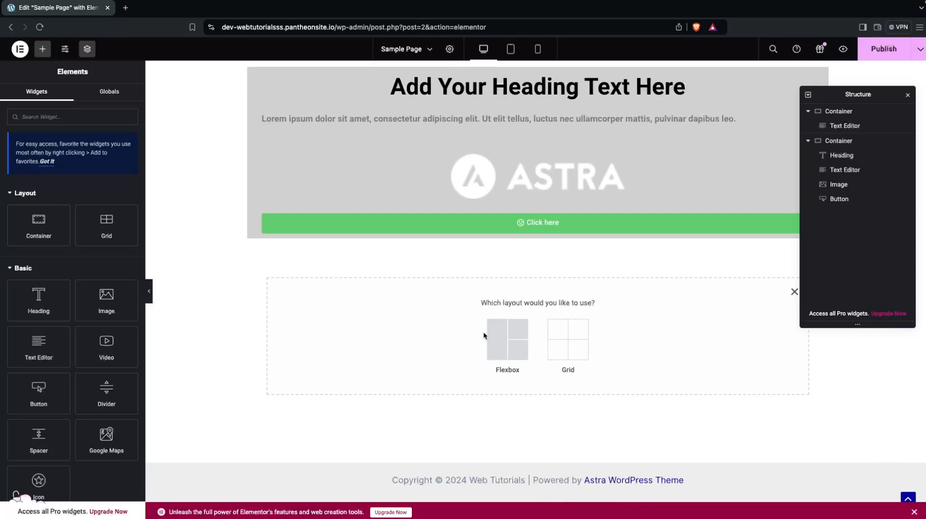
left_click(504, 341)
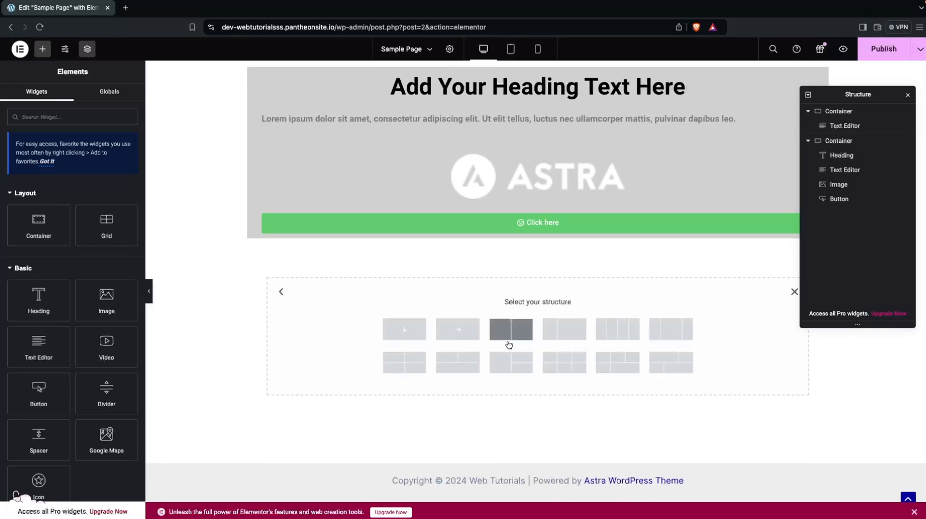
left_click(400, 334)
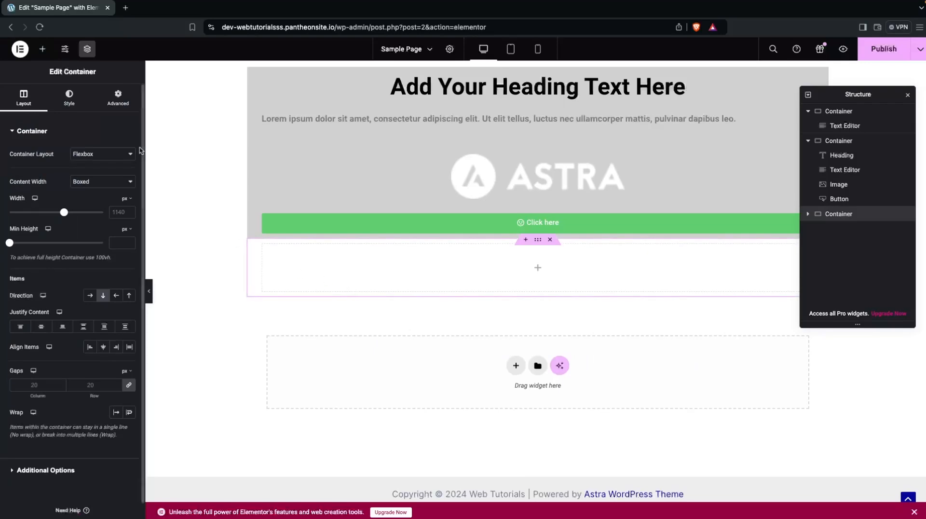
- Add a Heading widget to the new column container and duplicate it twice to stack three headings
left_click(42, 51)
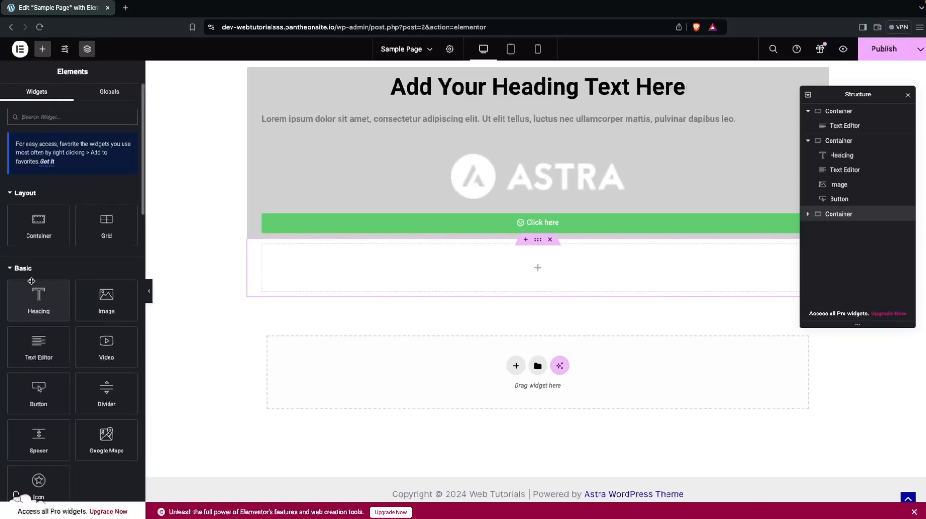
left_click_drag(32, 281, 339, 258)
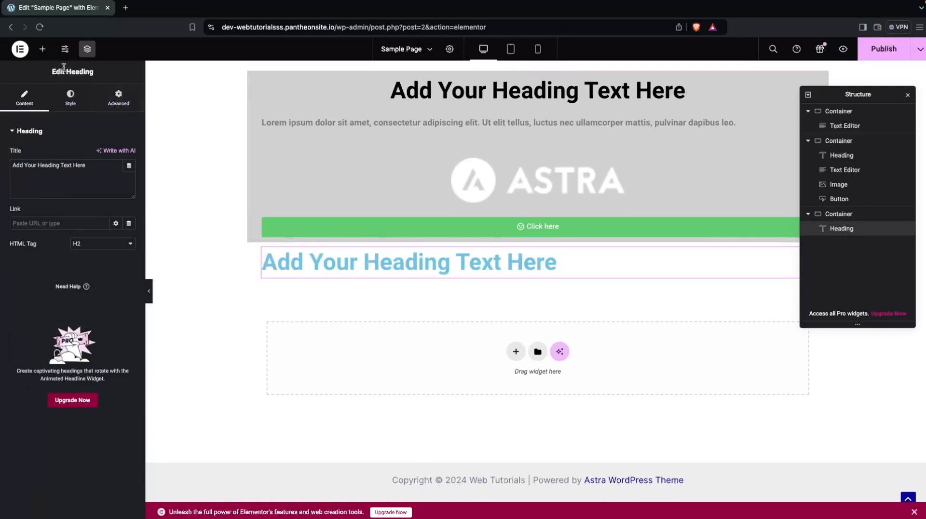
right_click(341, 266)
left_click(364, 295)
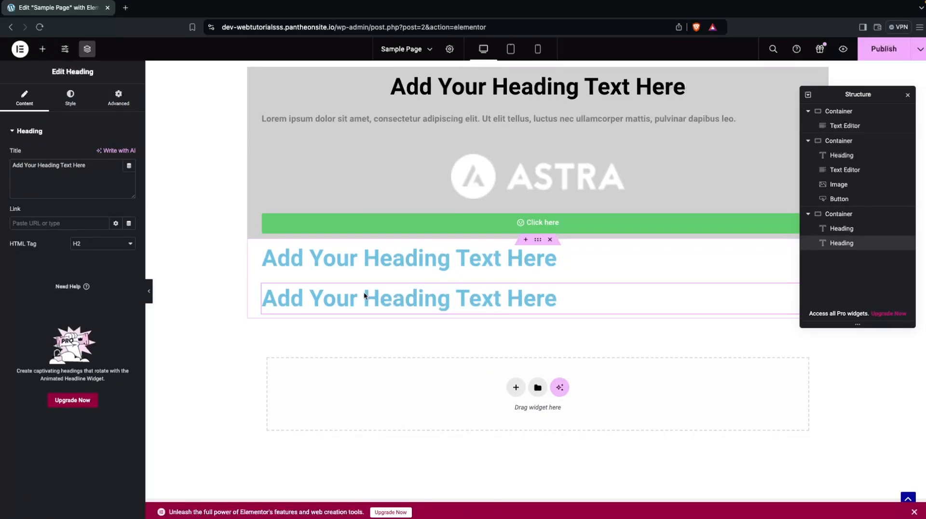
right_click(365, 295)
left_click(371, 322)
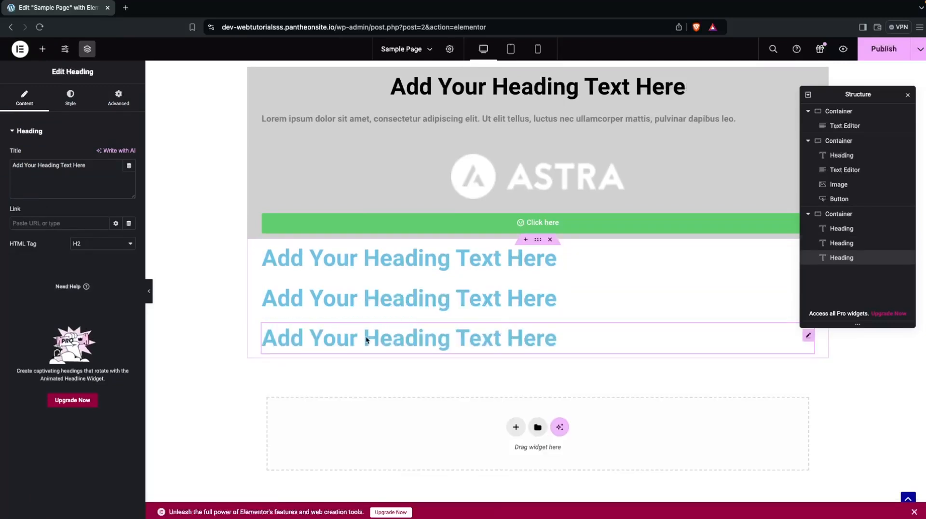
- Add a Flexbox container with the Direction Row structure below the three headings
left_click(515, 427)
scroll(493, 386, "down", 1)
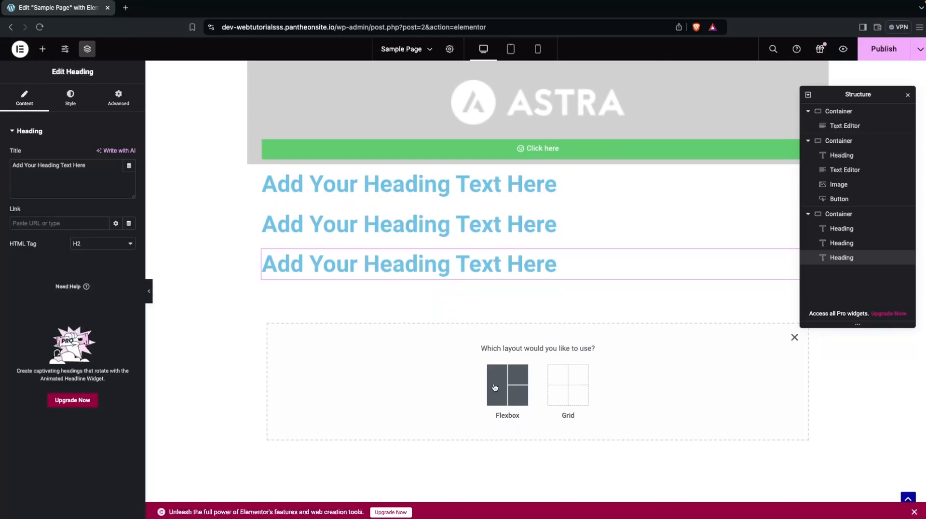
left_click(494, 388)
scroll(429, 345, "down", 1)
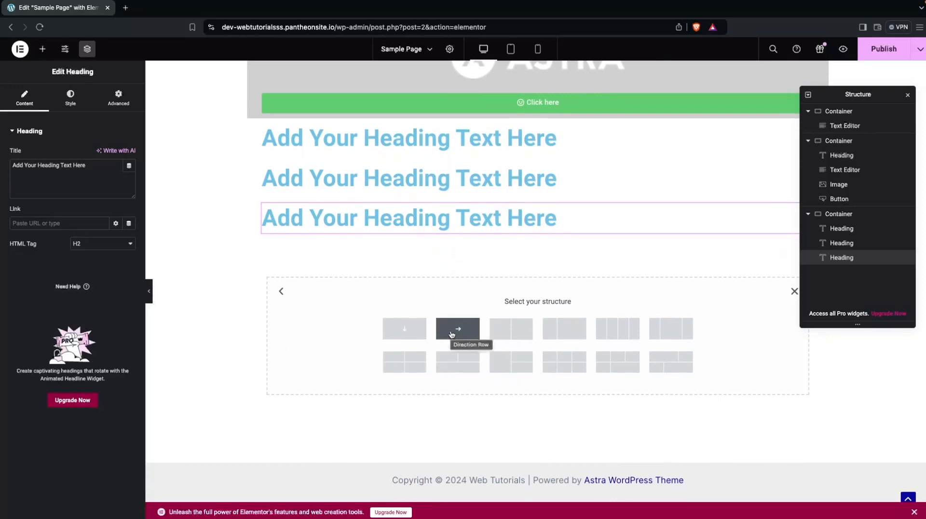
left_click(452, 333)
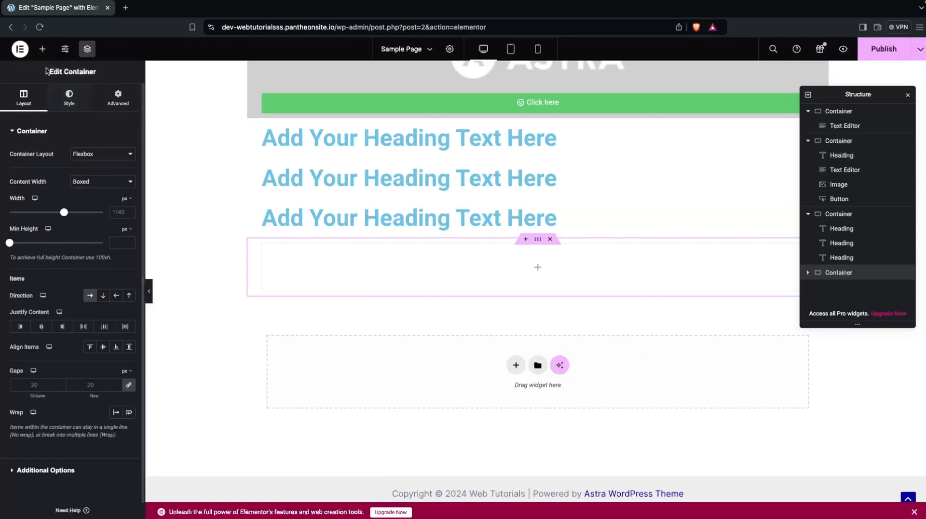
- Add an Image widget to the row container and duplicate it three times to place four images side by side
left_click(43, 50)
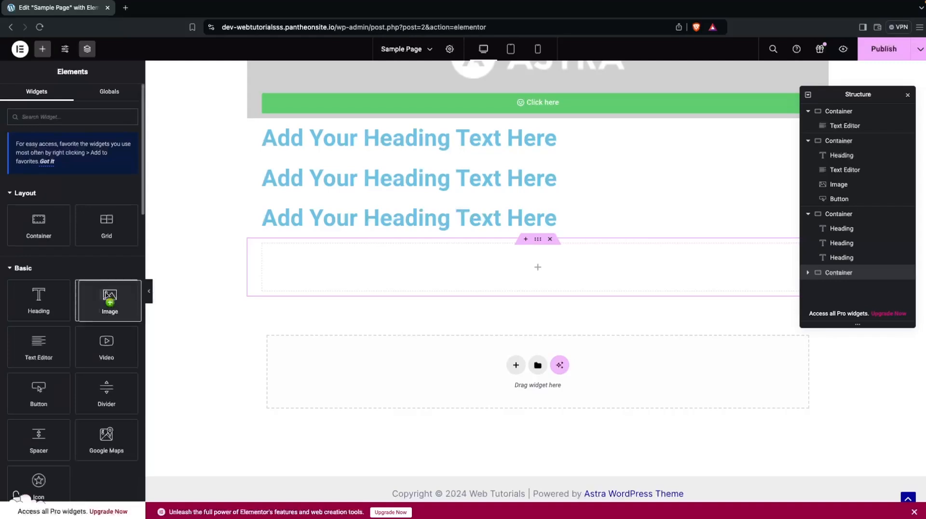
left_click_drag(104, 297, 328, 258)
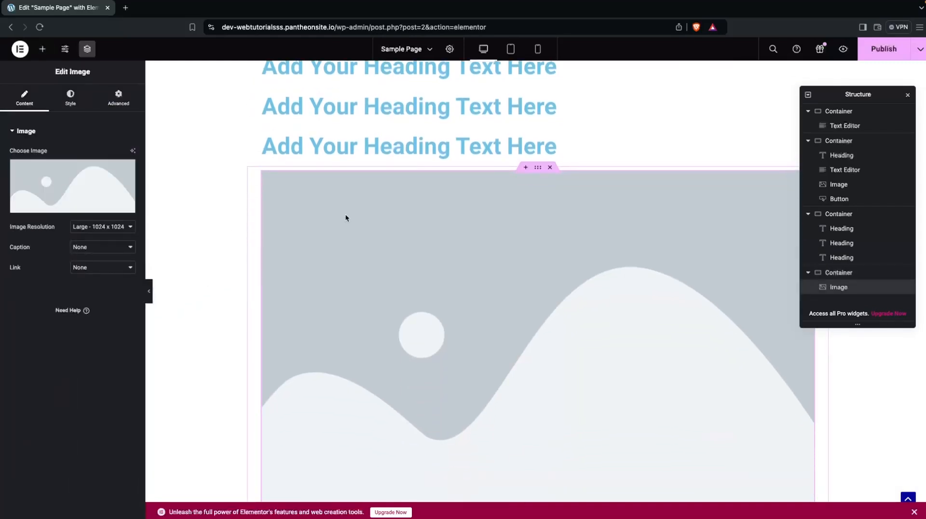
right_click(346, 218)
left_click(361, 244)
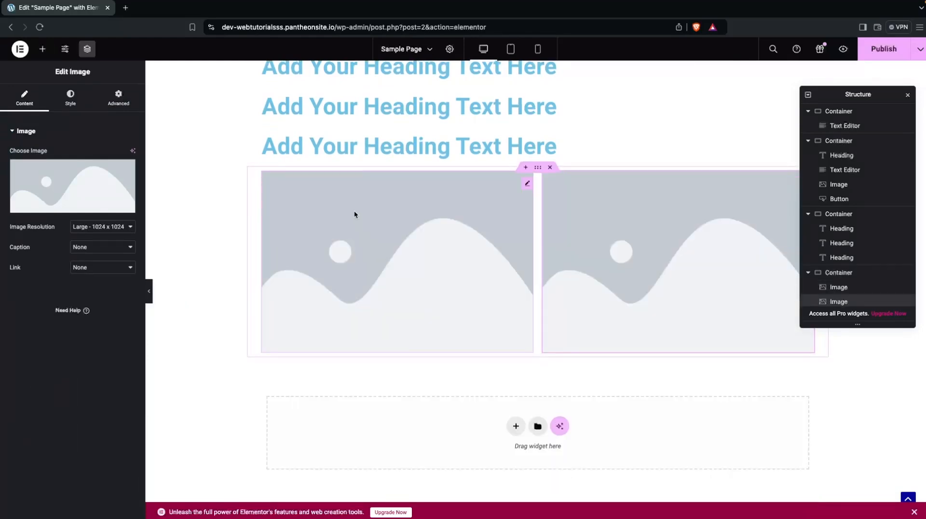
right_click(354, 210)
left_click(366, 242)
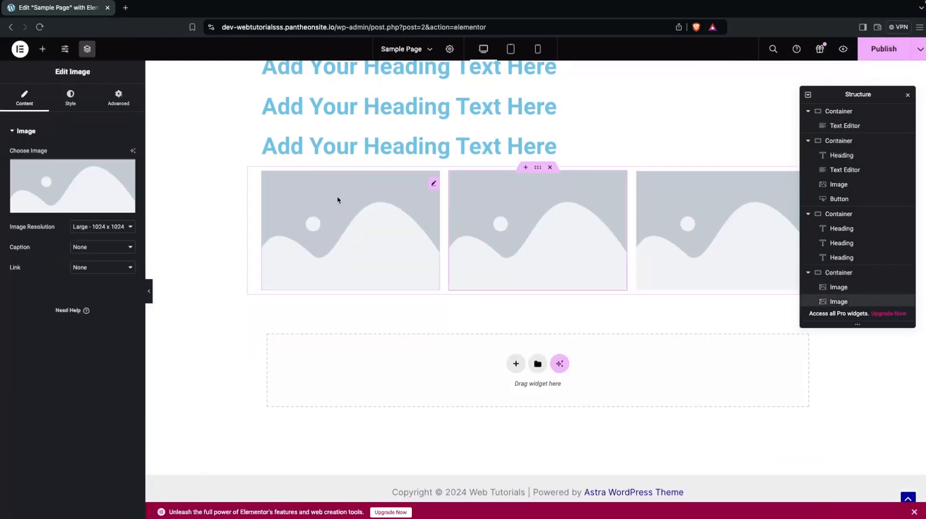
right_click(337, 200)
left_click(358, 230)
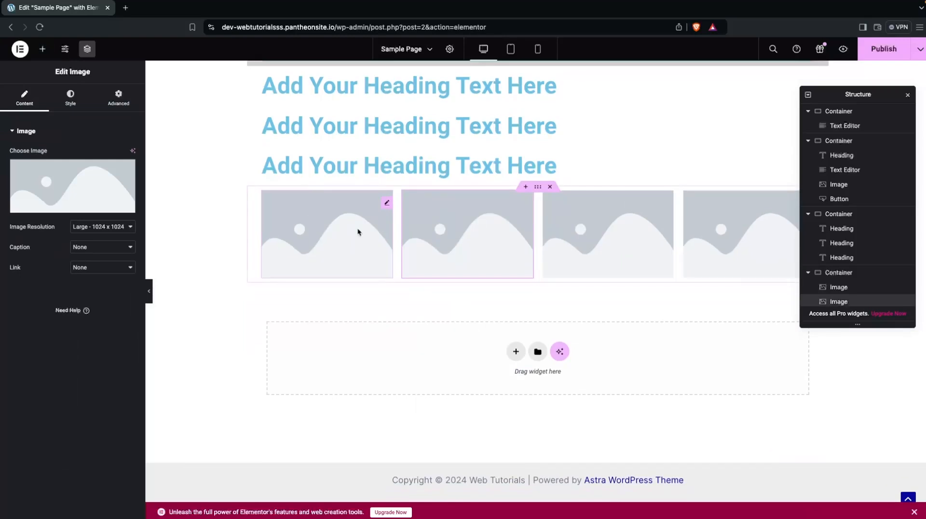
- Set the items direction of the container holding the three headings to a horizontal row
scroll(357, 228, "up", 1)
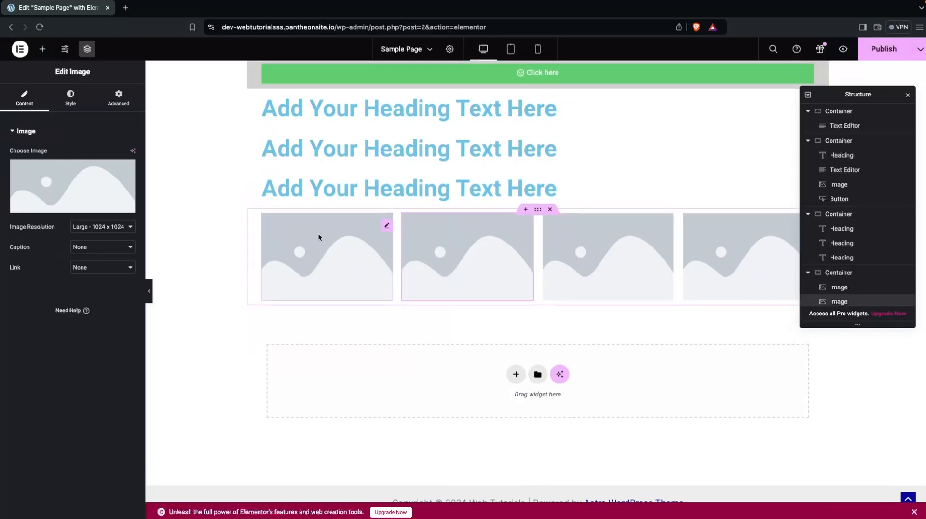
scroll(323, 235, "up", 2)
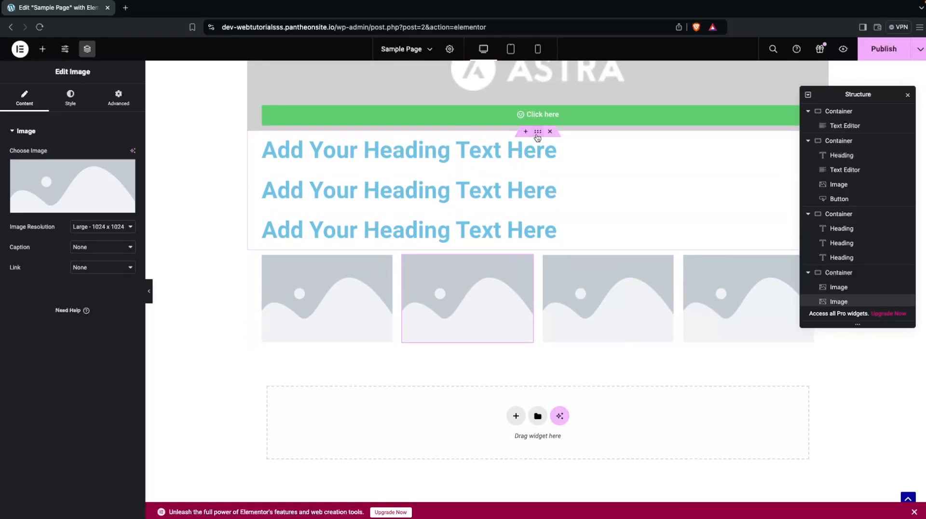
left_click(537, 131)
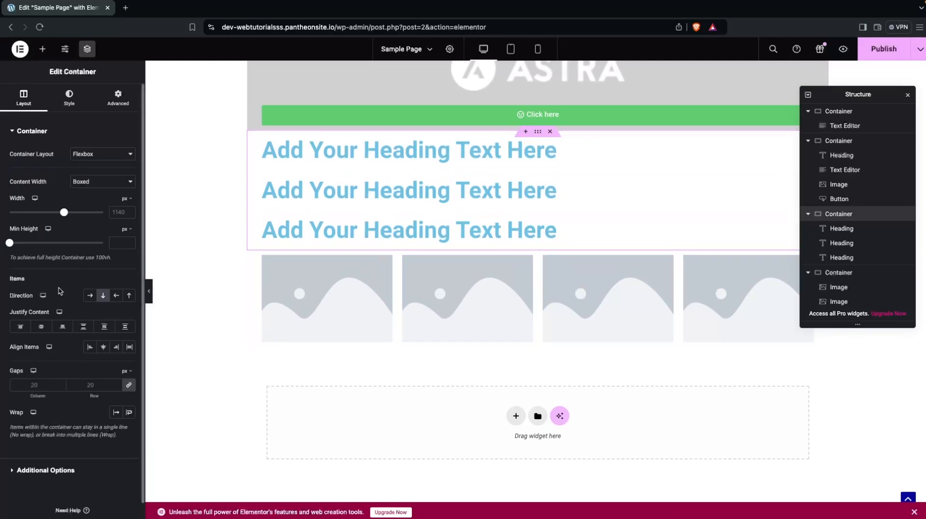
left_click(105, 297)
left_click(90, 296)
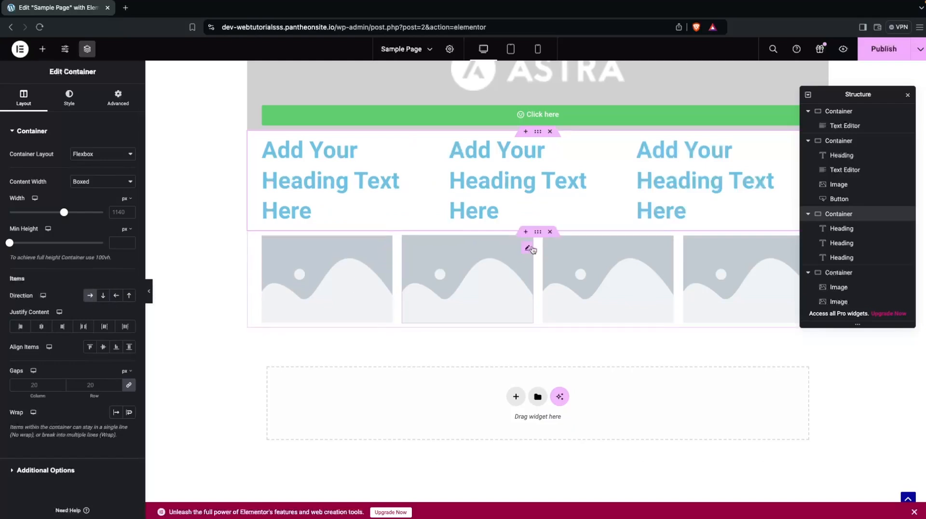
- Set the items direction of the four-image container to a vertical column and look over the stacked images
left_click(538, 233)
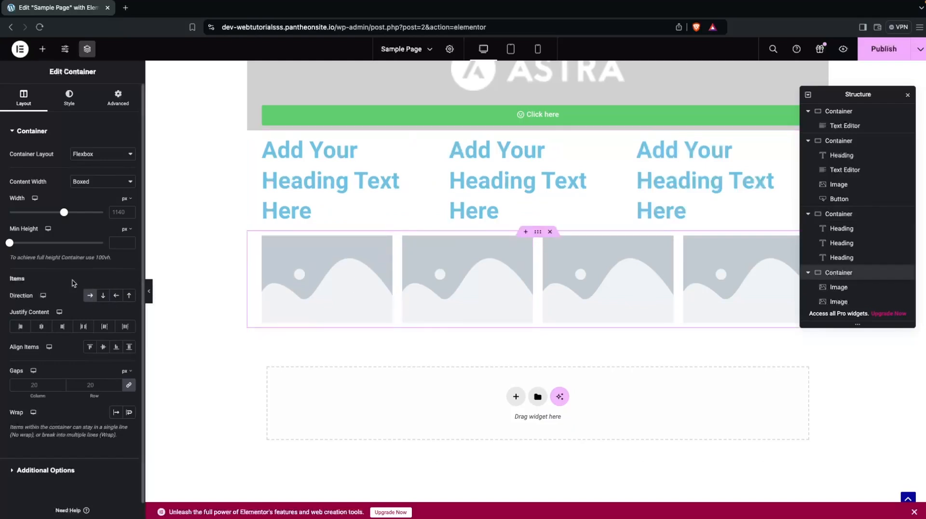
left_click(103, 299)
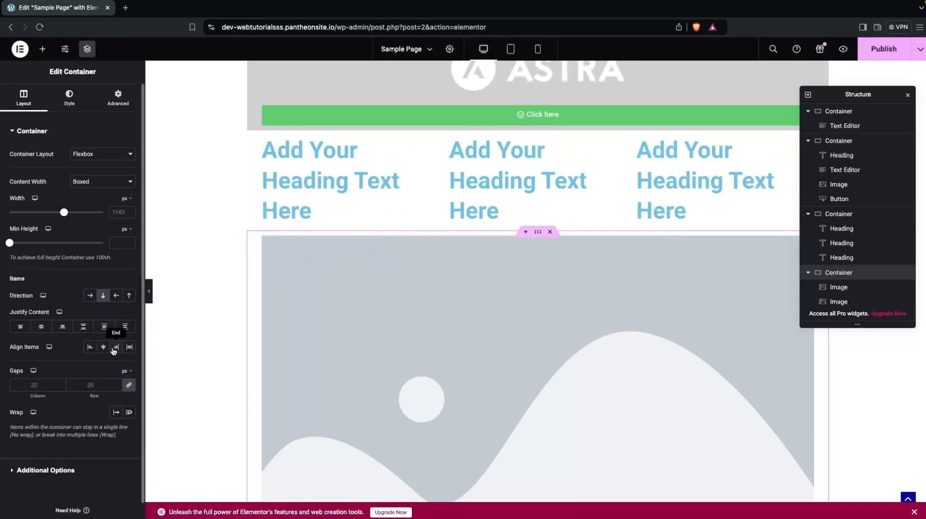
scroll(82, 311, "down", 1)
scroll(83, 314, "up", 1)
scroll(266, 331, "down", 5)
scroll(266, 332, "down", 3)
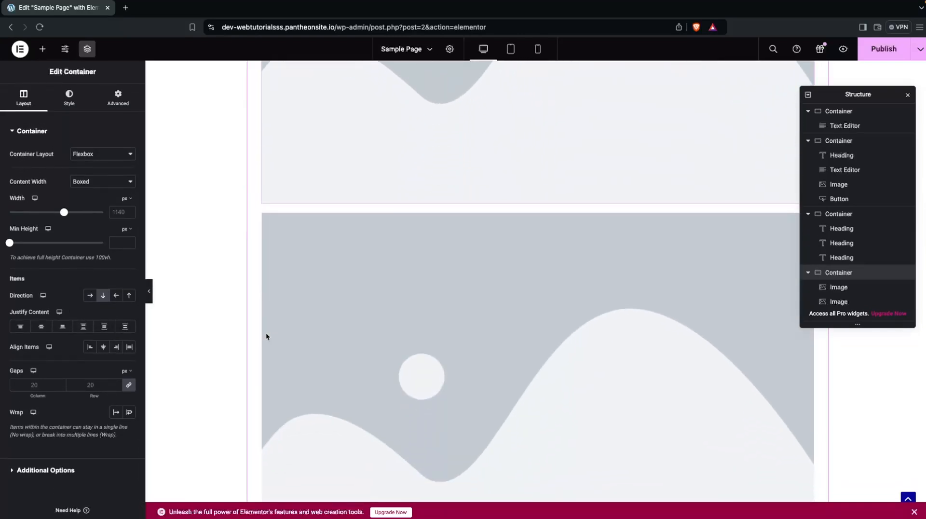
scroll(265, 332, "down", 6)
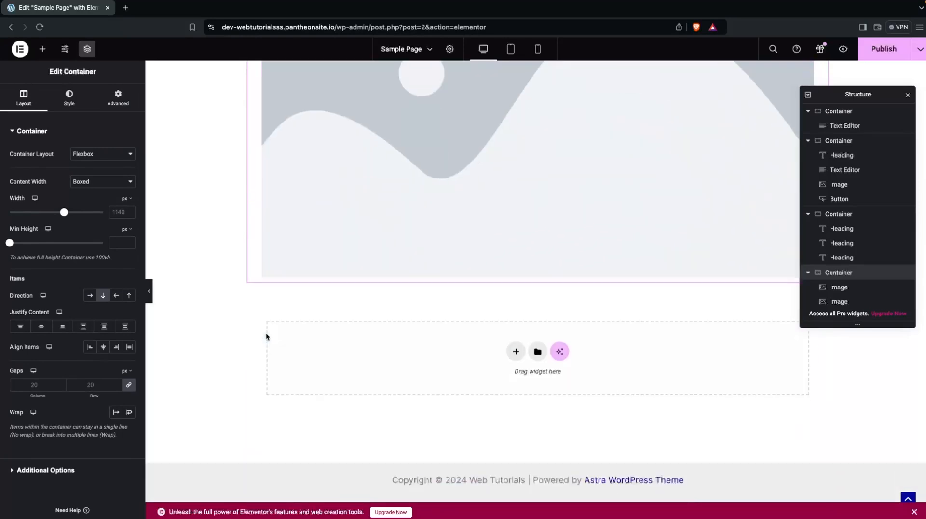
- Add a Flexbox container with the Direction Row structure below the stacked images and nest a Container element inside it
left_click(515, 352)
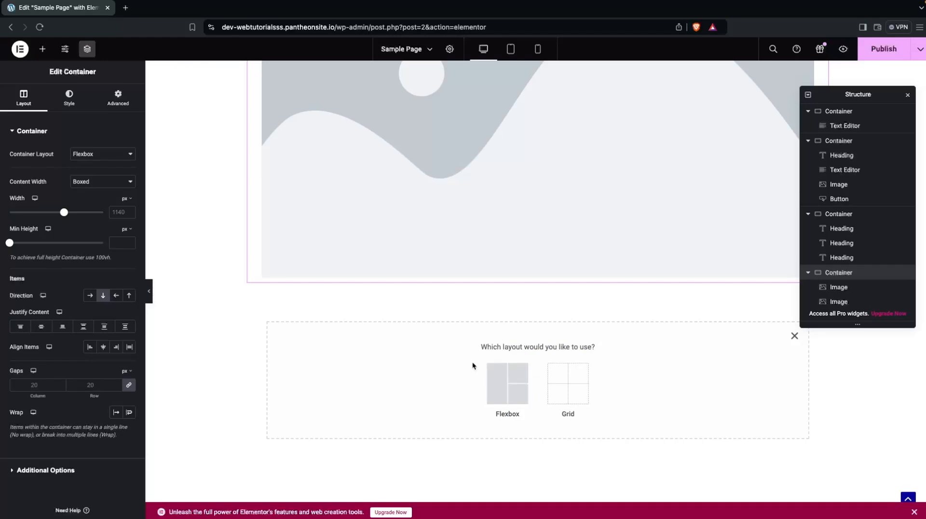
scroll(473, 362, "down", 1)
left_click(507, 366)
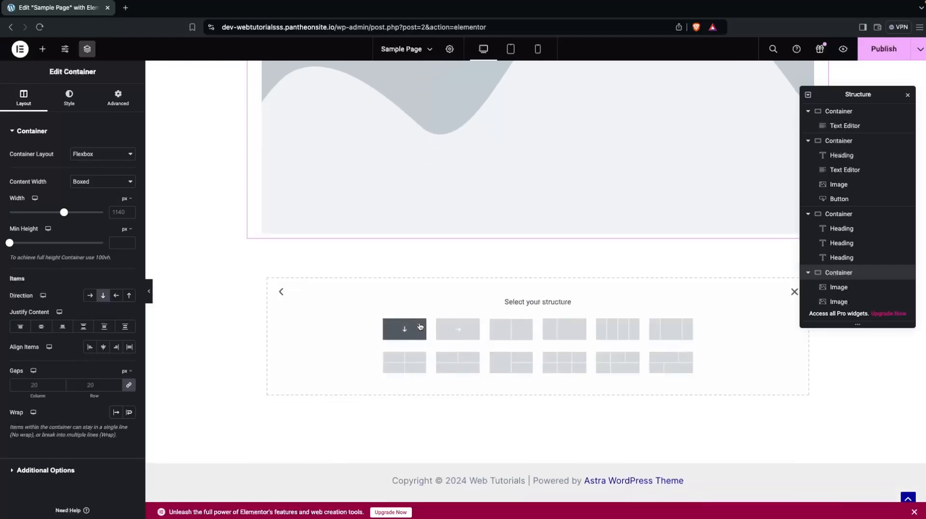
left_click(444, 338)
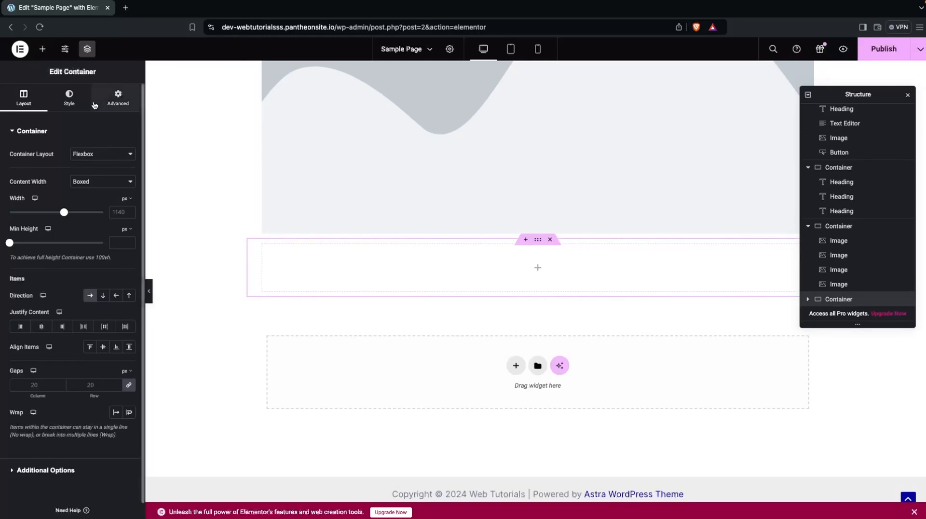
left_click(43, 49)
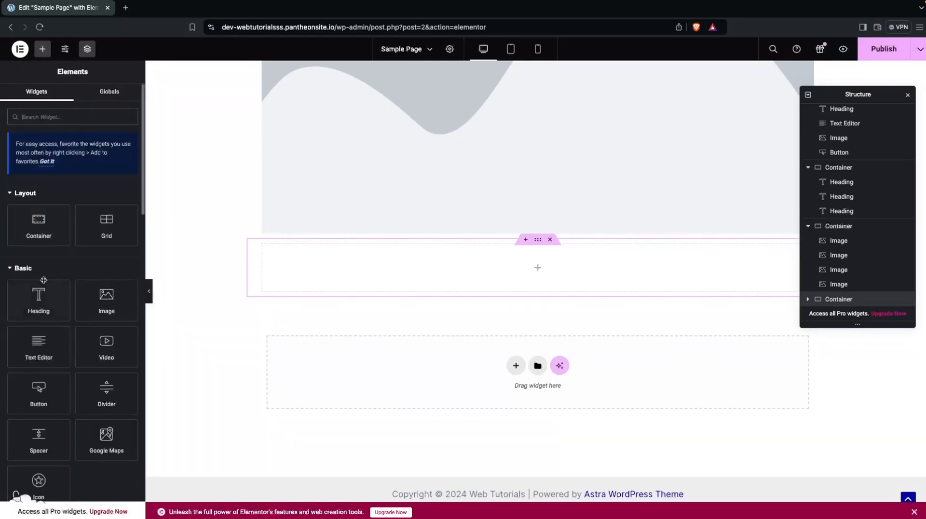
left_click_drag(39, 223, 335, 279)
- Duplicate the nested container four times to place five containers side by side in the row
right_click(384, 261)
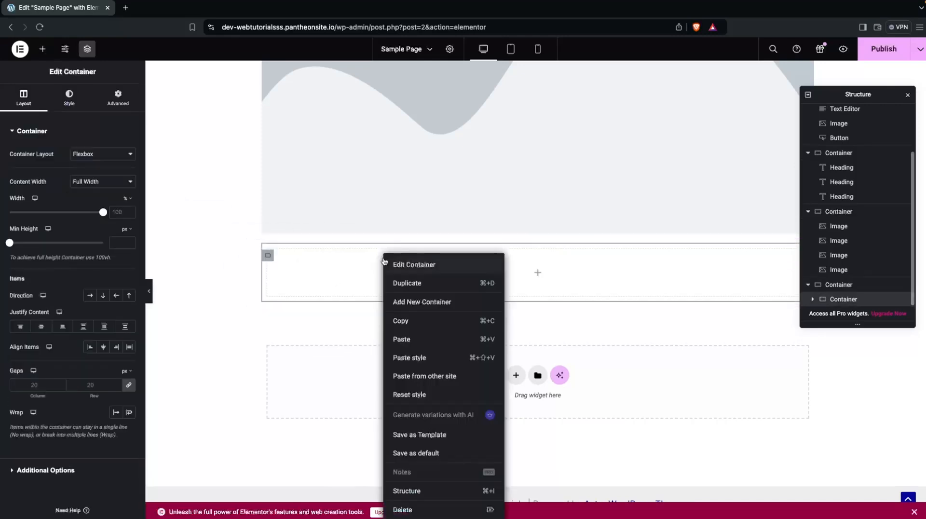
left_click(407, 283)
right_click(387, 262)
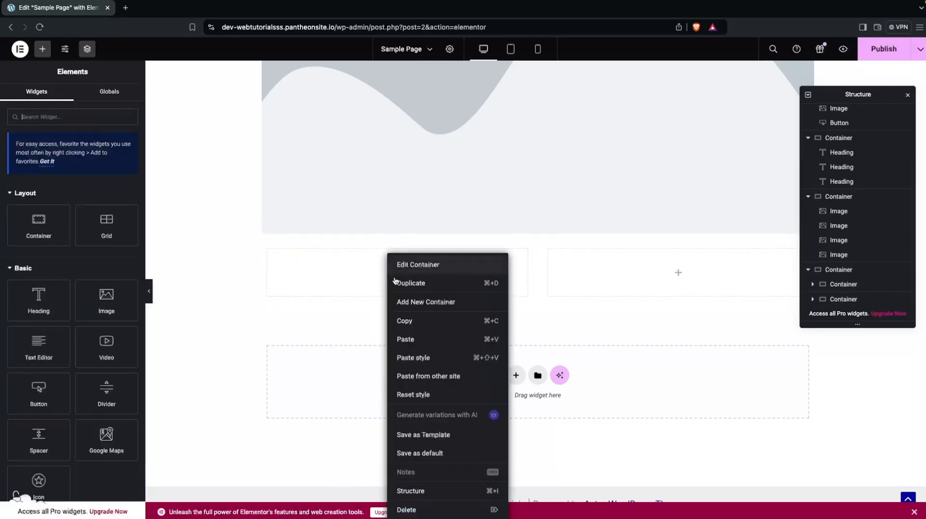
left_click(396, 283)
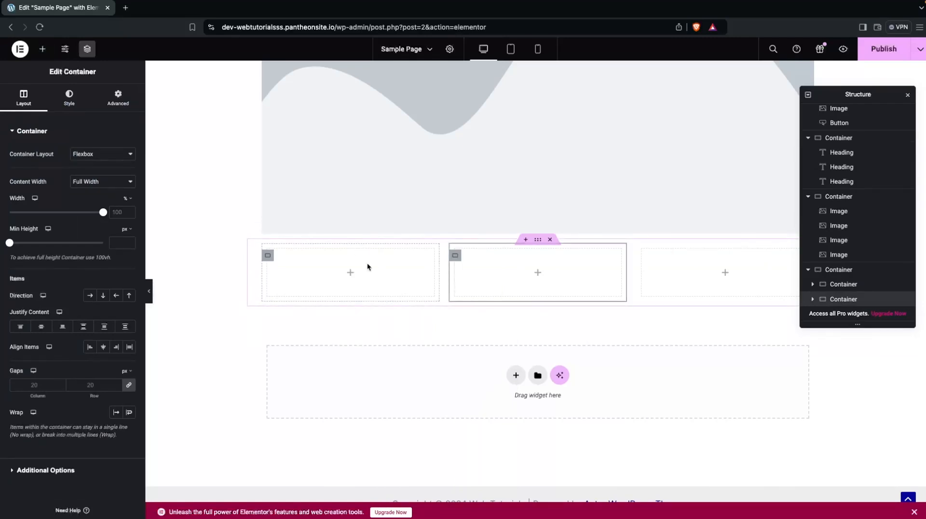
right_click(367, 267)
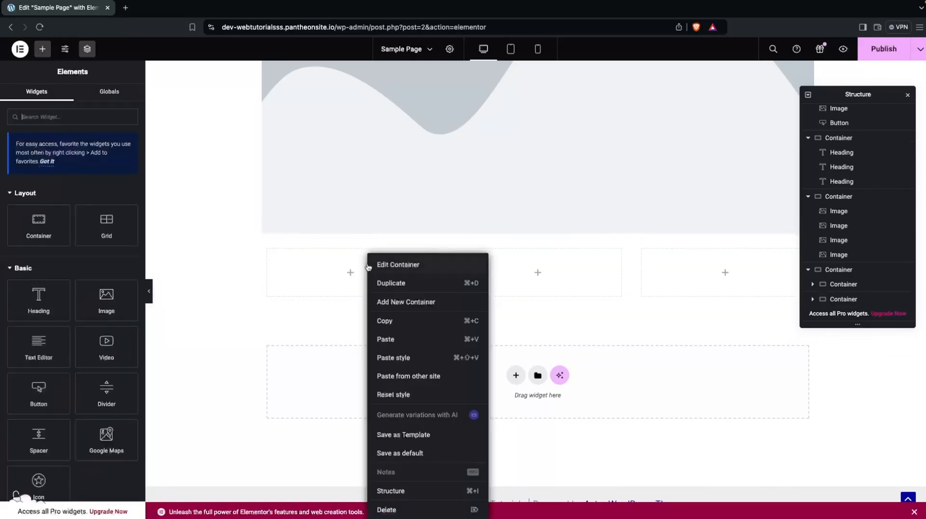
left_click(380, 283)
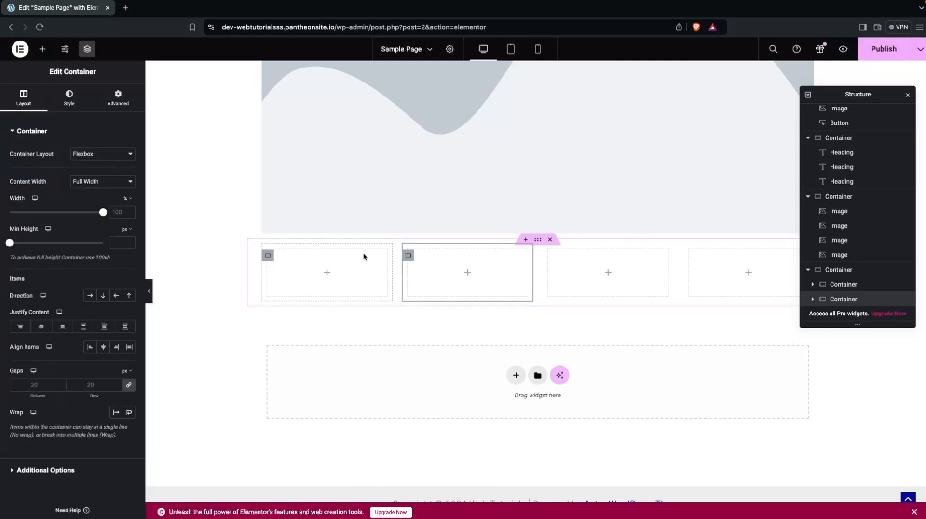
right_click(364, 254)
left_click(381, 283)
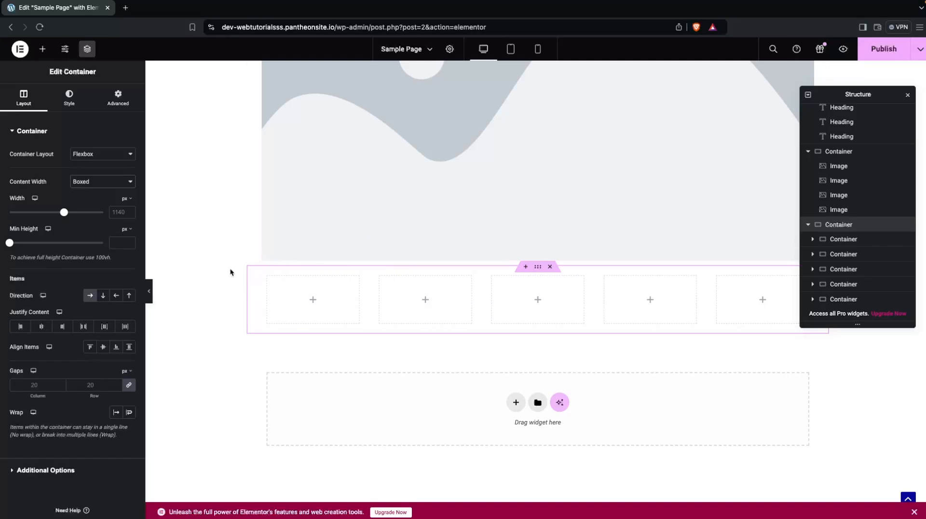
- Examine the Content Width choices and the remaining layout settings of the parent row container
left_click(120, 183)
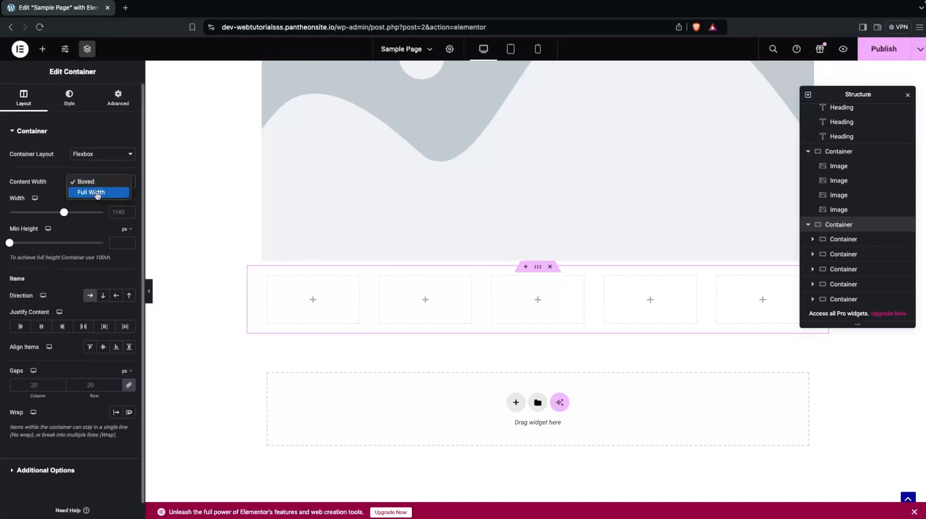
left_click(202, 201)
scroll(130, 224, "down", 2)
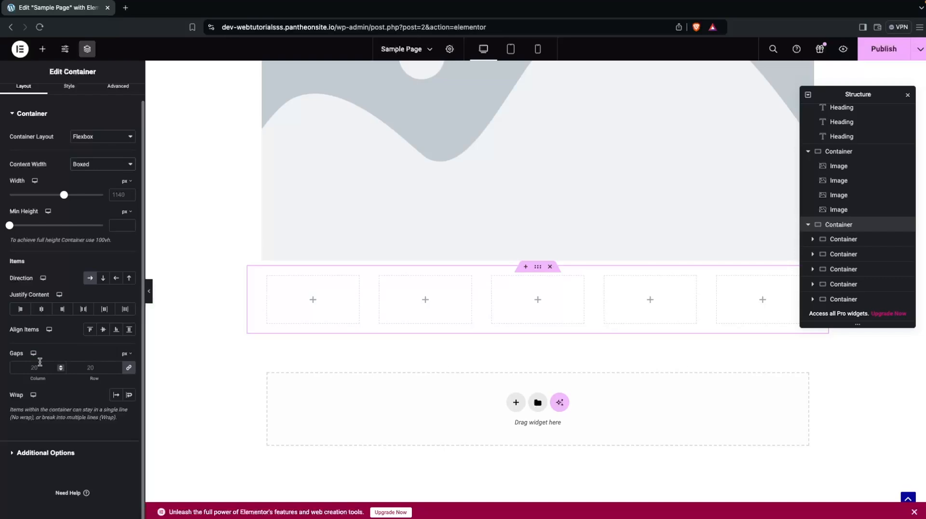
scroll(188, 348, "up", 3)
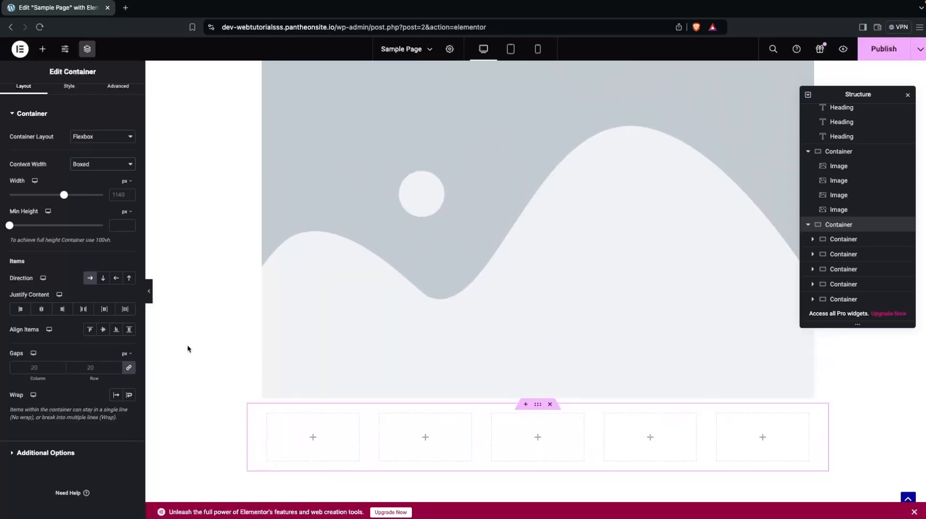